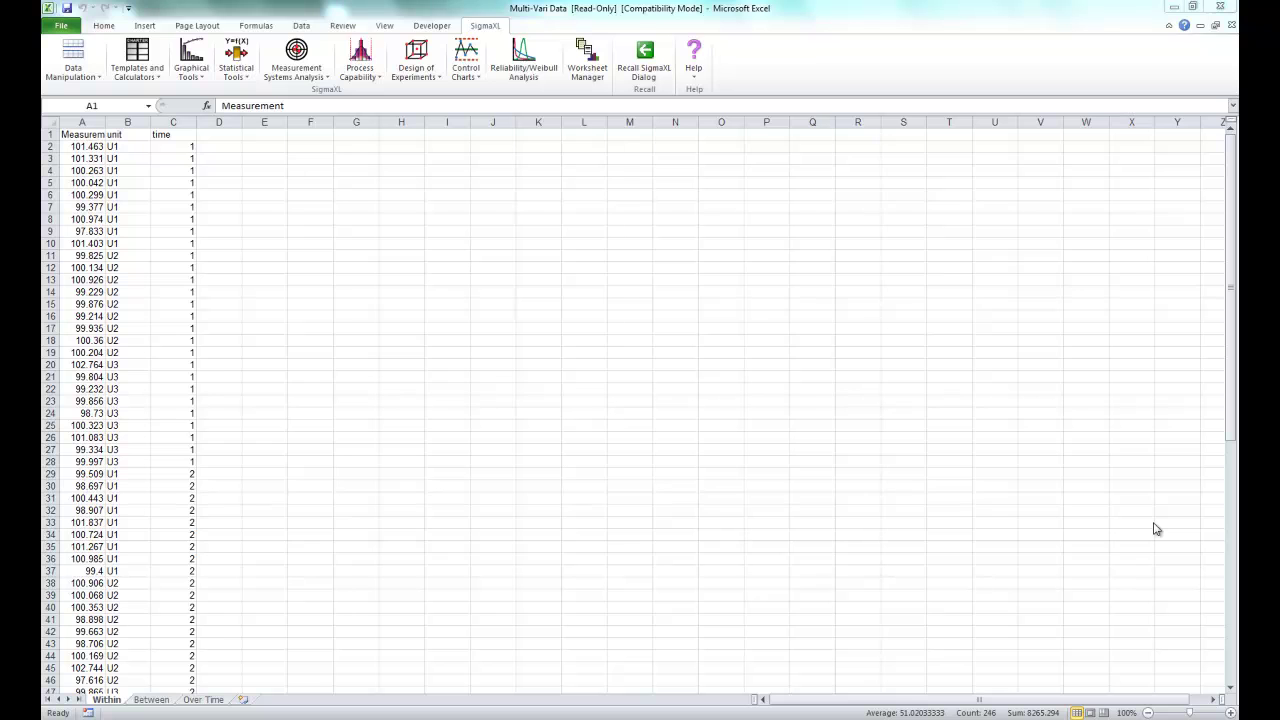
# - Open the Multi-Vari Data workbook from the SigmaXL Sample Data folder
pyautogui.click(62, 26)
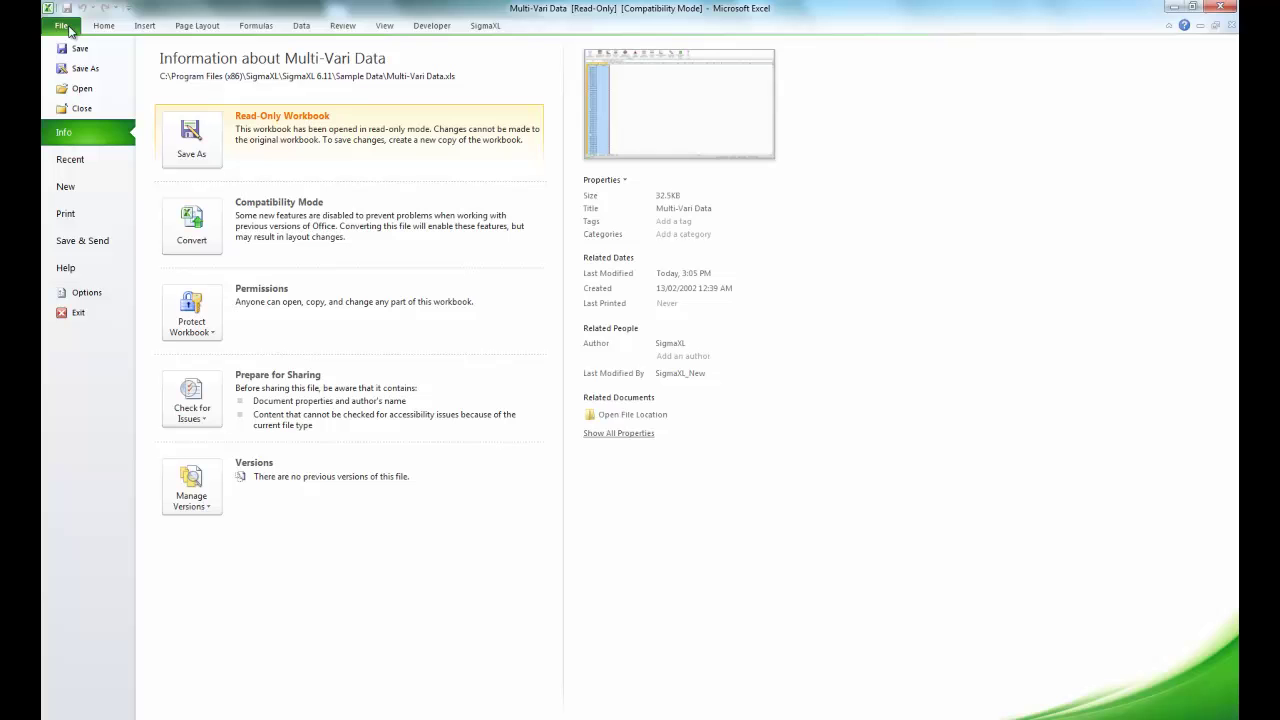
pyautogui.click(70, 89)
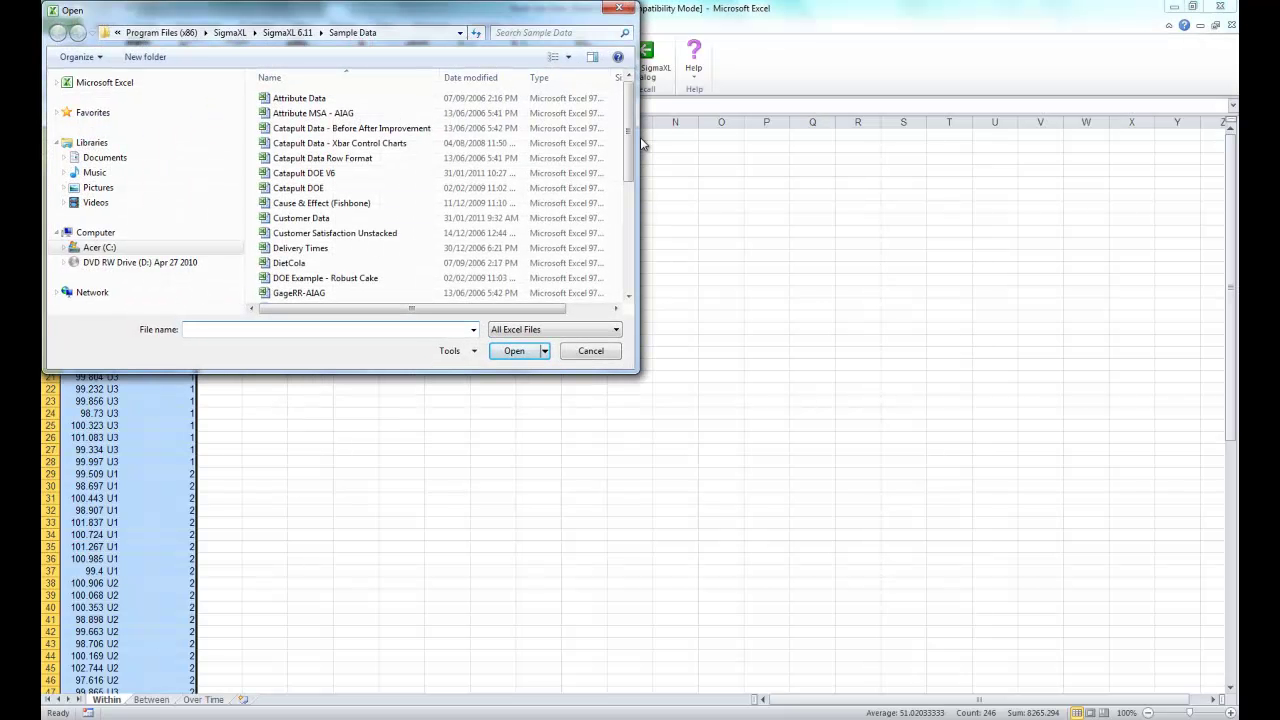
pyautogui.scroll(-2, 621, 187)
pyautogui.scroll(-1, 621, 187)
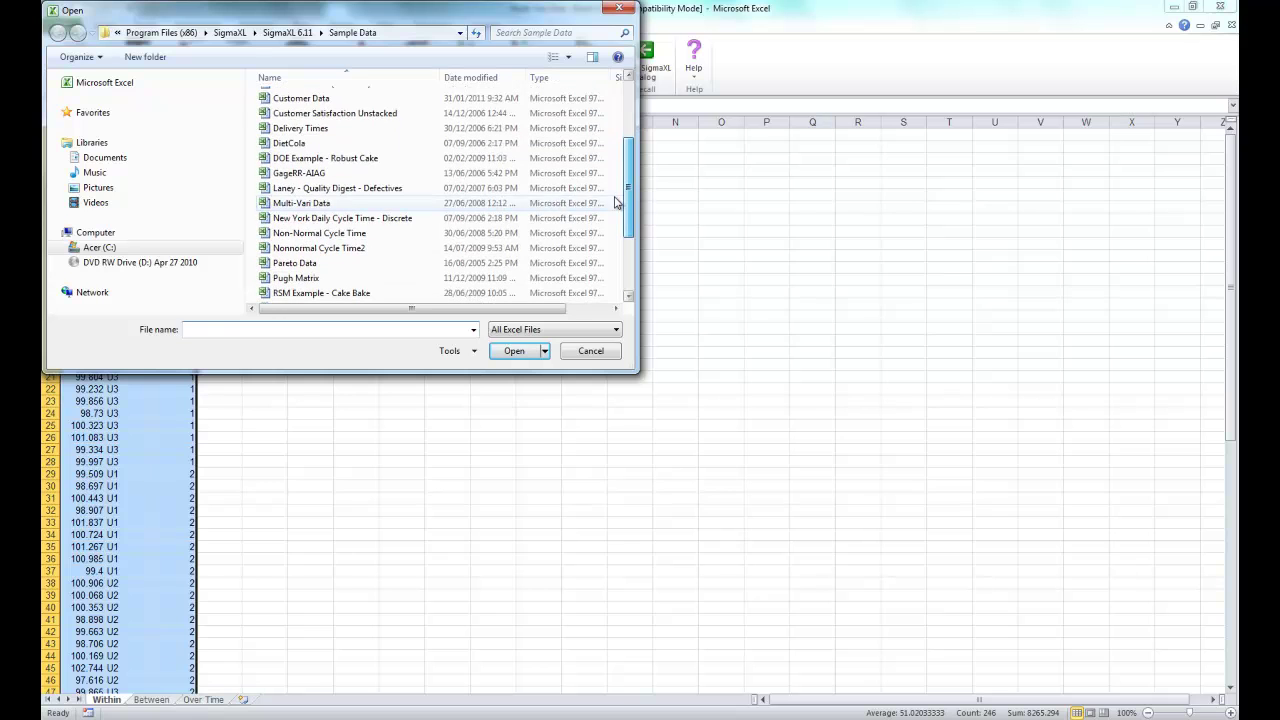
pyautogui.click(285, 204)
pyautogui.click(514, 351)
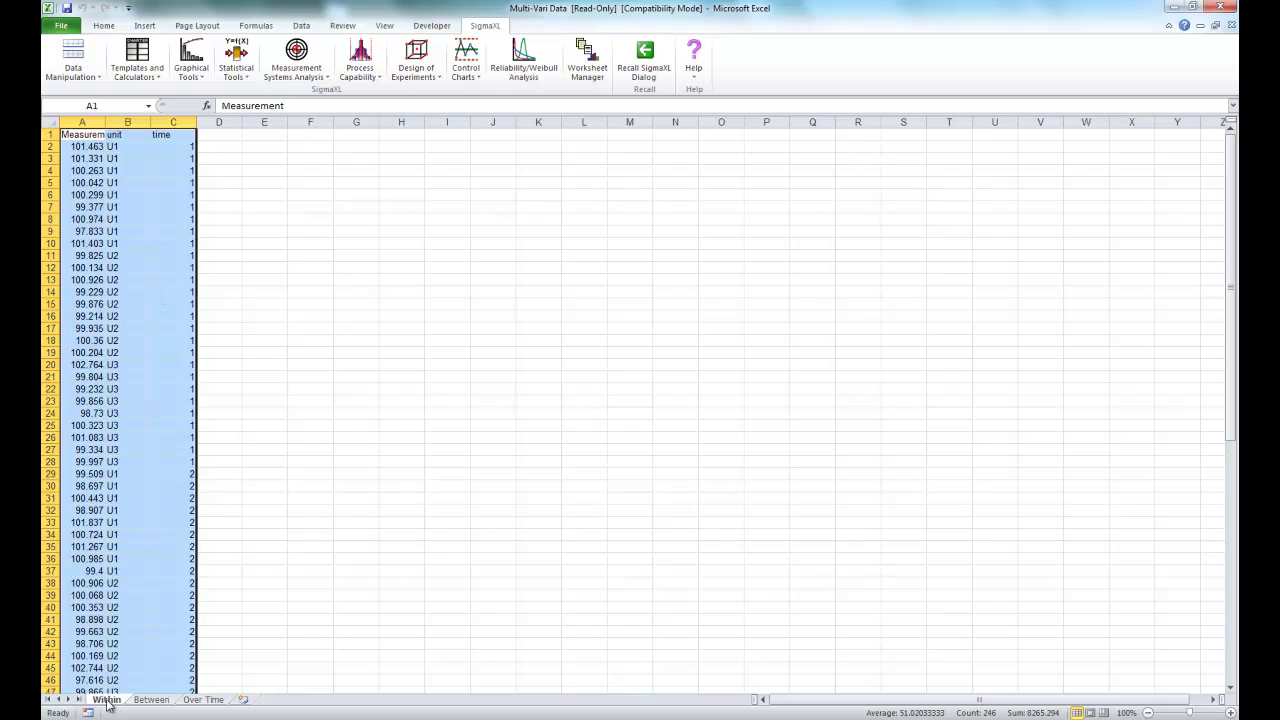
# - Set the Multi-Vari Options to range line, individual data points, min and max, standard deviation chart, and shown, connected and group means
pyautogui.click(195, 62)
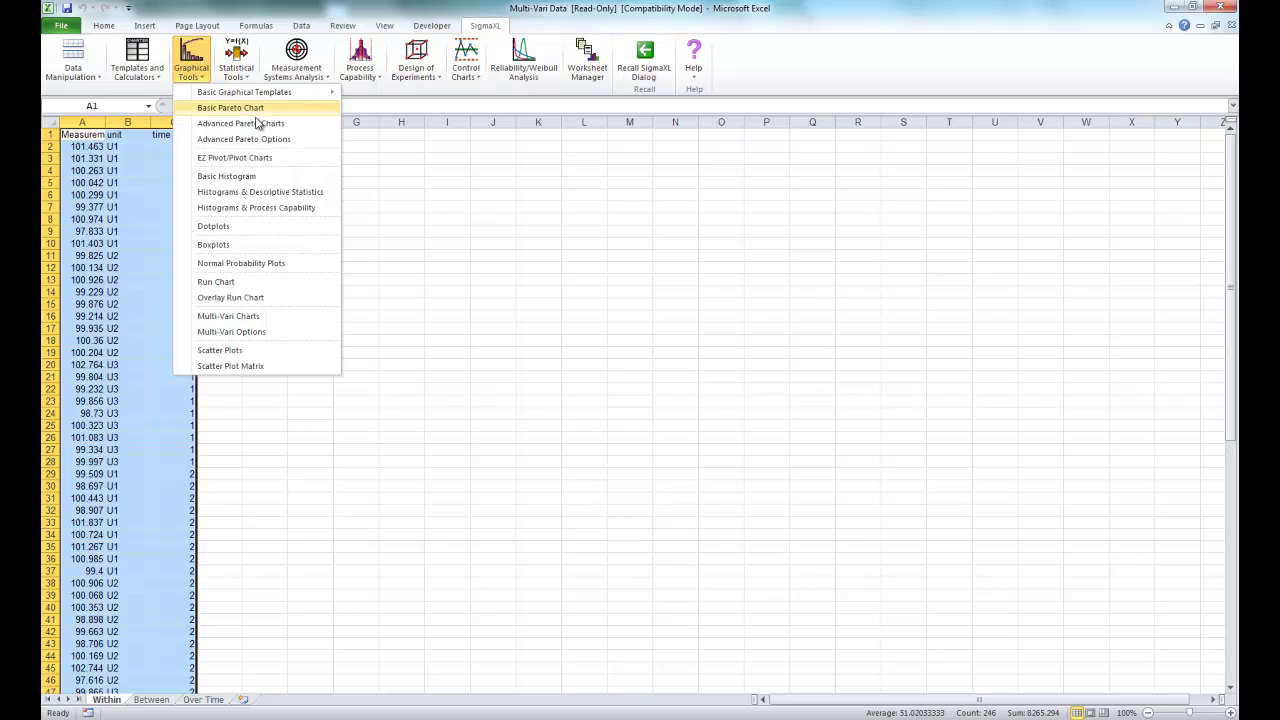
pyautogui.click(258, 331)
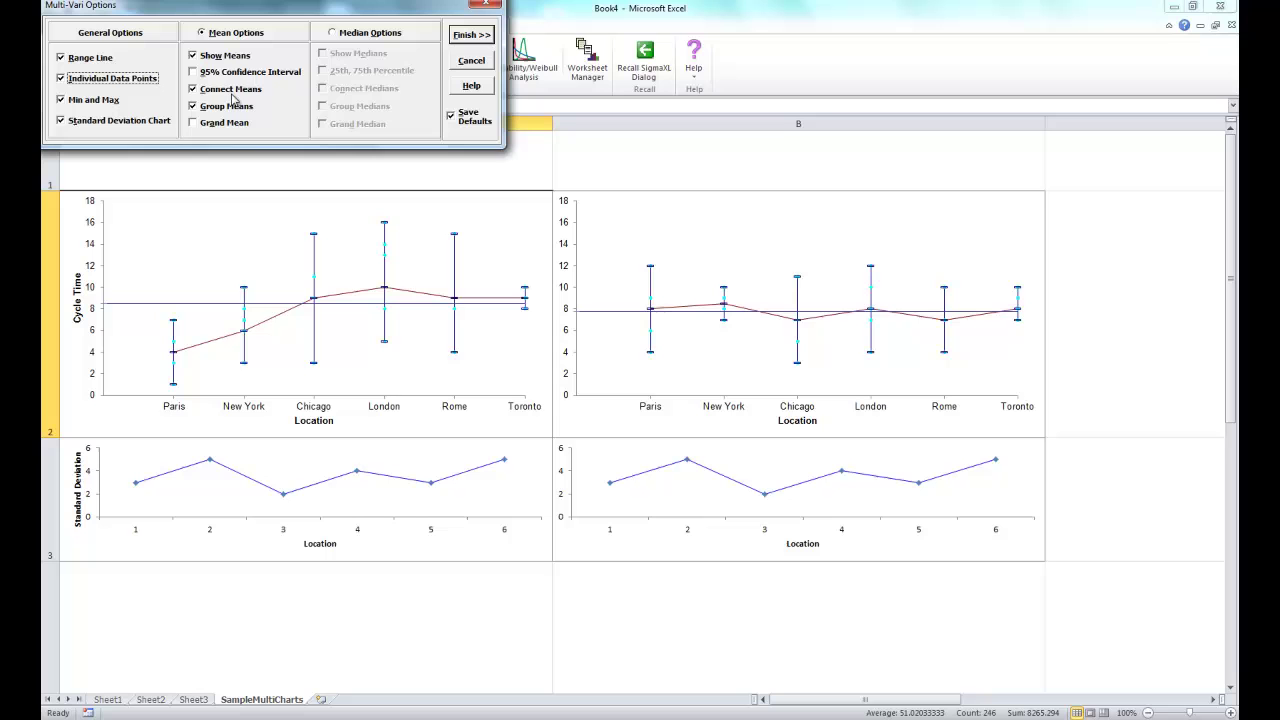
pyautogui.moveTo(219, 15); pyautogui.dragTo(582, 219)
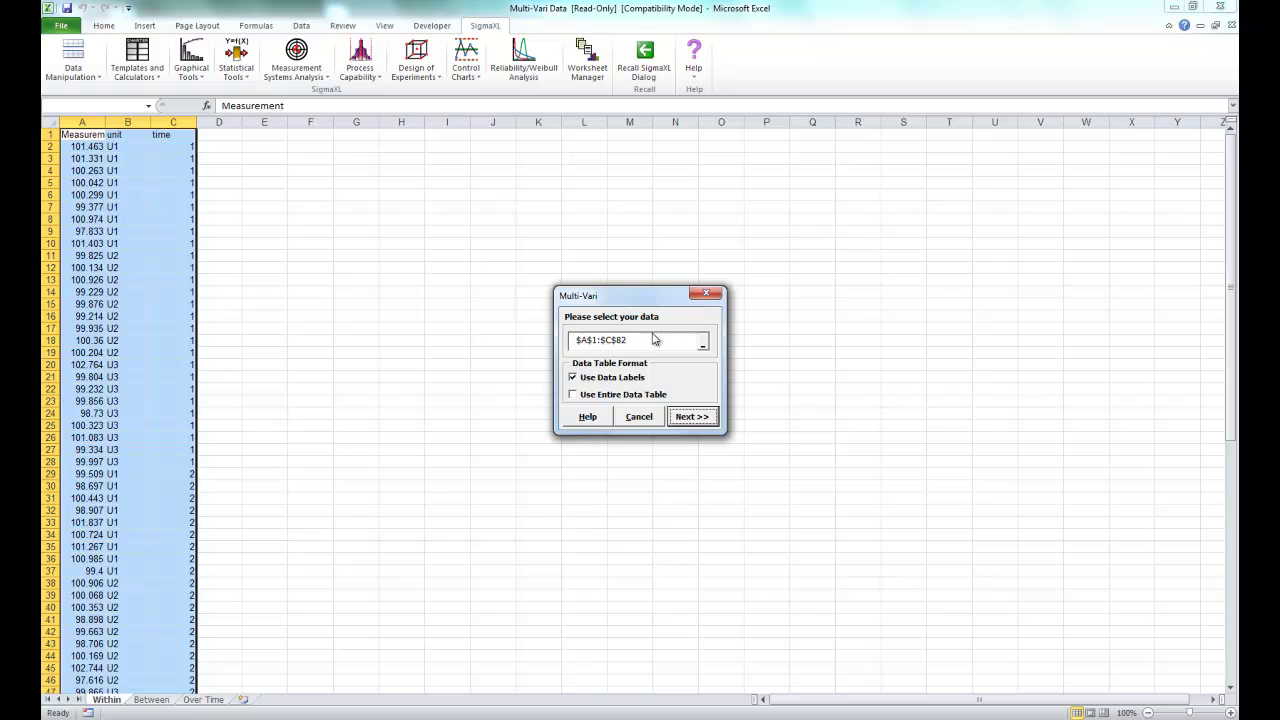
# - Create a Multi-Vari chart from the entire Within data table, with Measurement as numeric response Y, unit as X1 and time as X2
pyautogui.moveTo(640, 298); pyautogui.dragTo(460, 244)
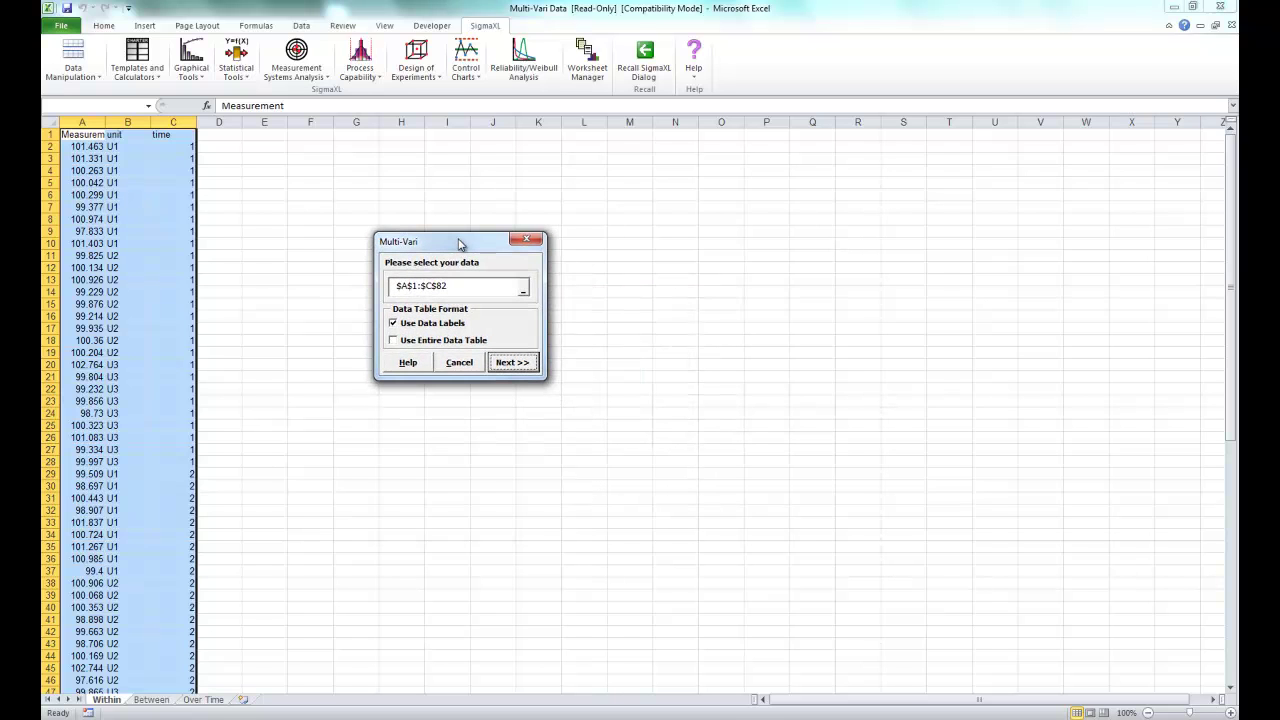
pyautogui.click(413, 344)
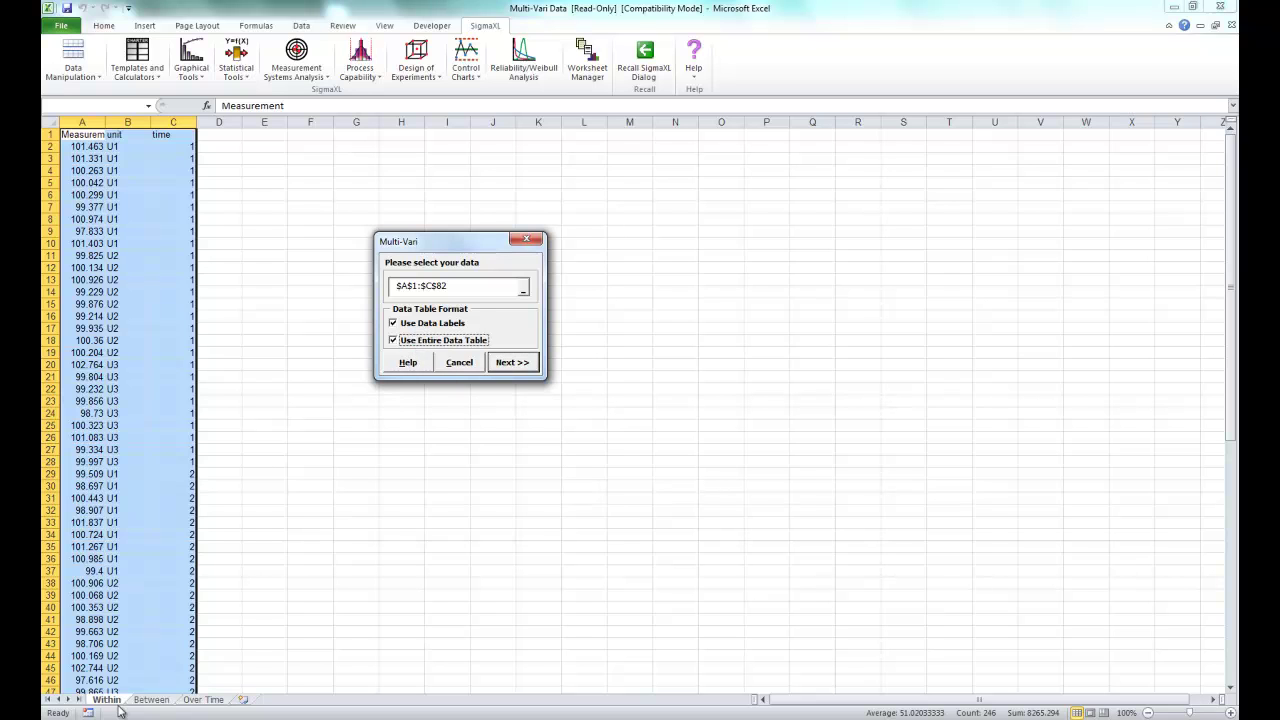
pyautogui.click(528, 363)
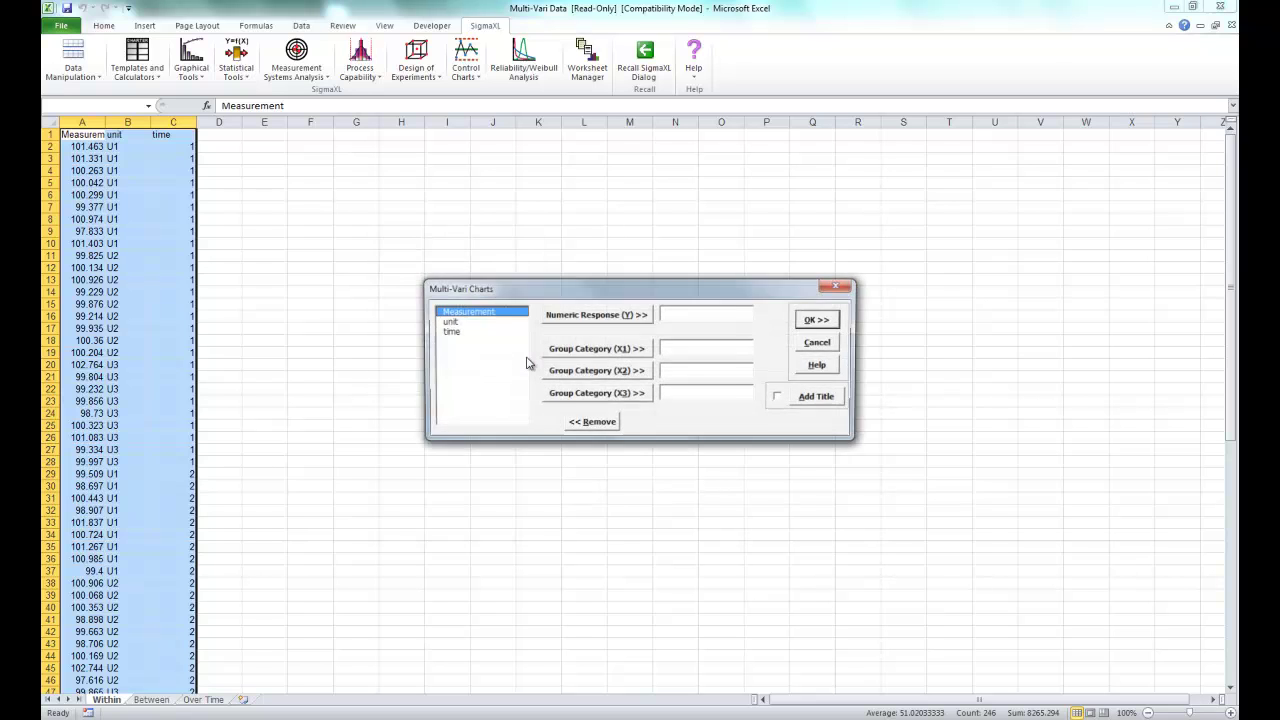
pyautogui.click(565, 318)
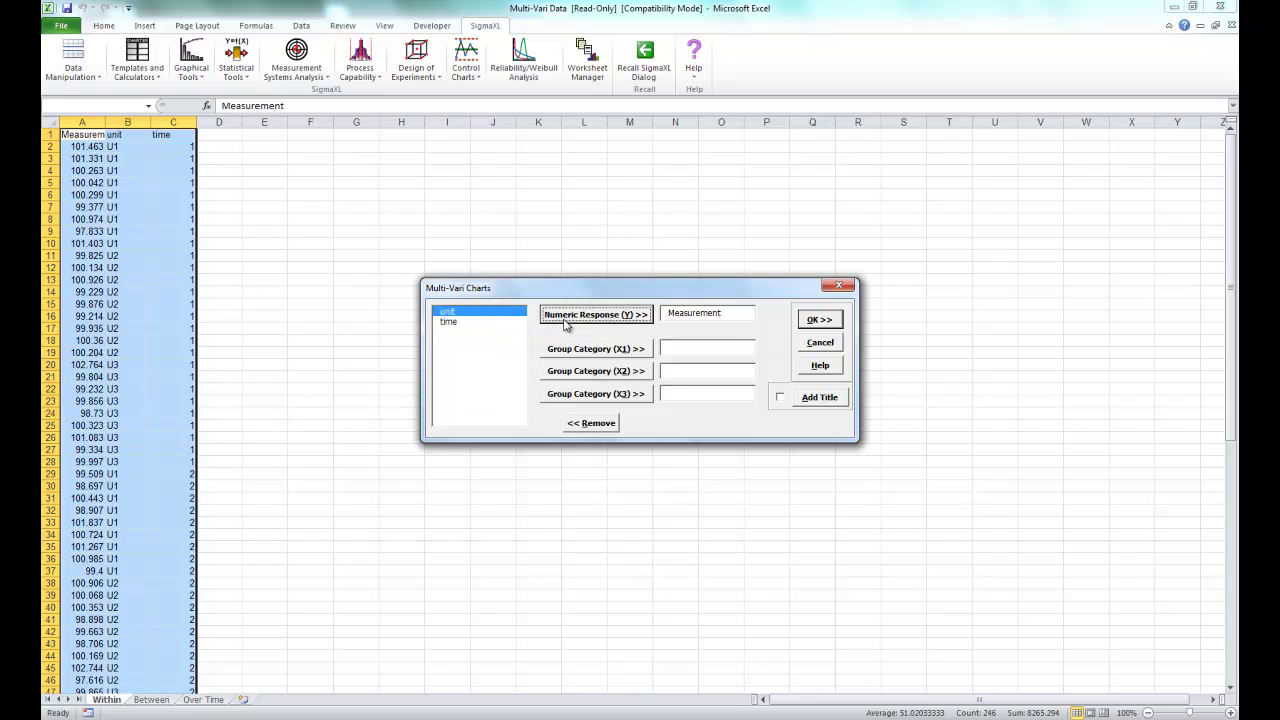
pyautogui.click(612, 350)
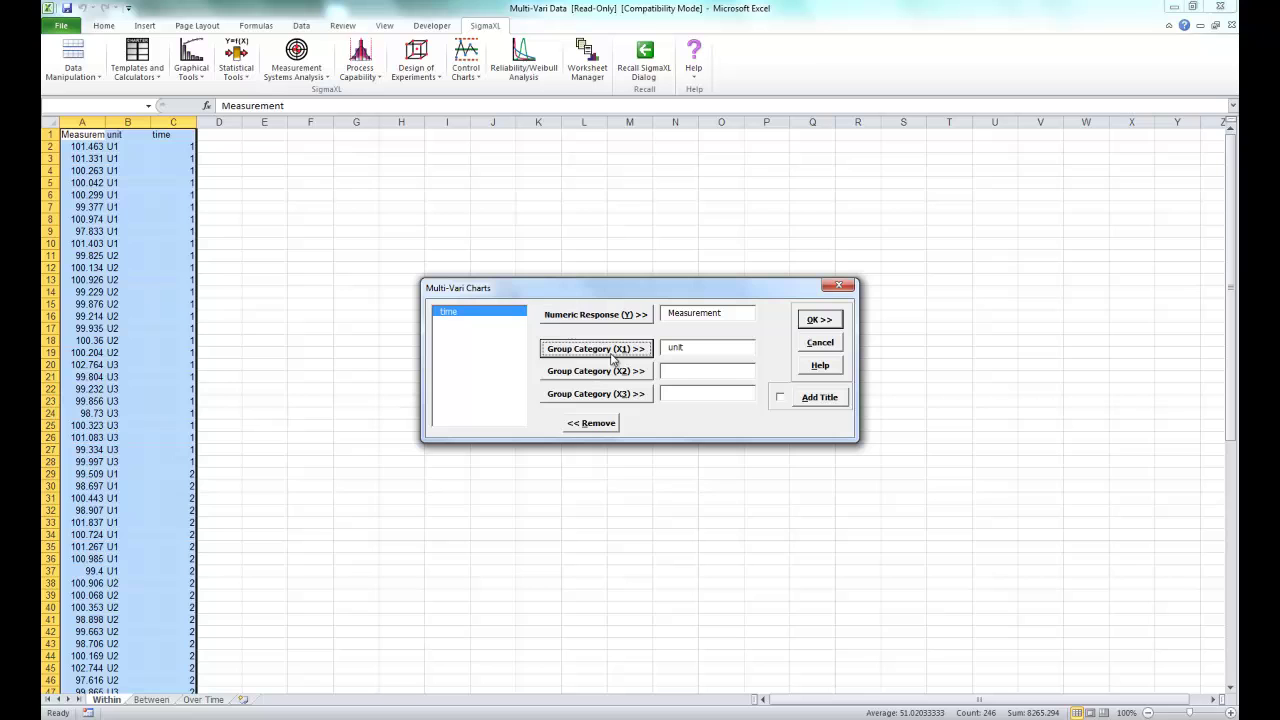
pyautogui.click(617, 375)
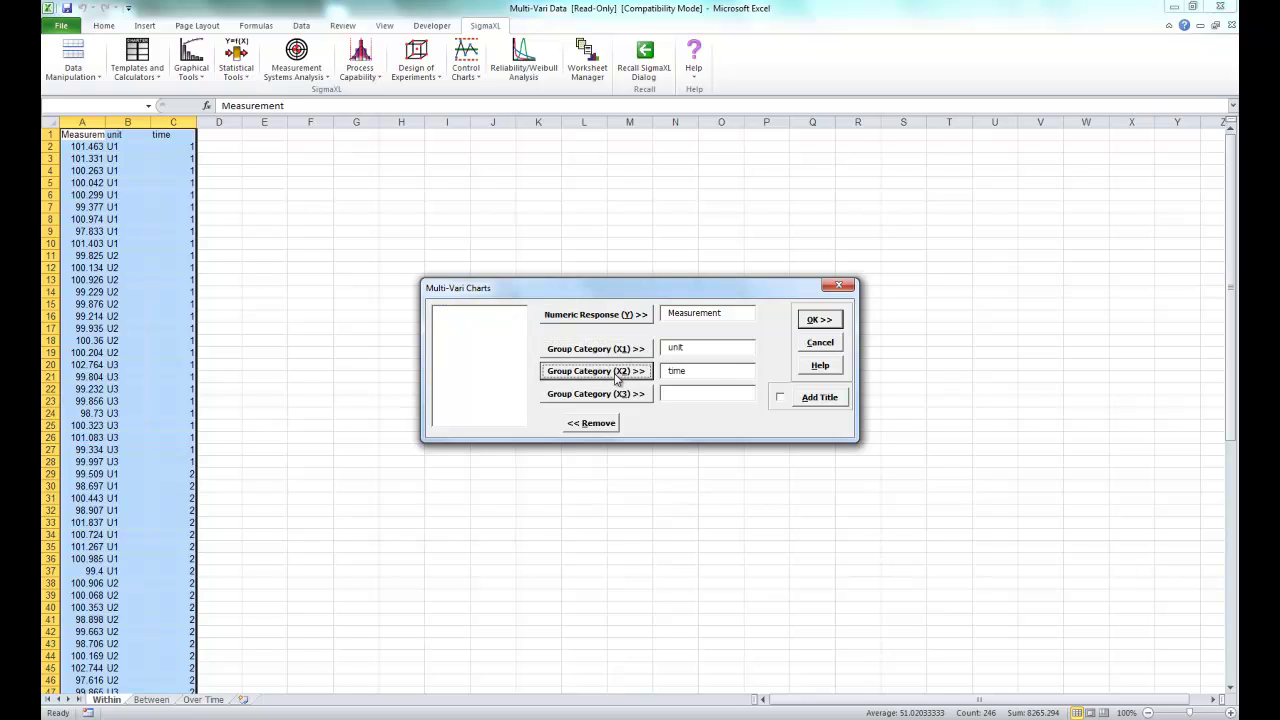
pyautogui.click(820, 322)
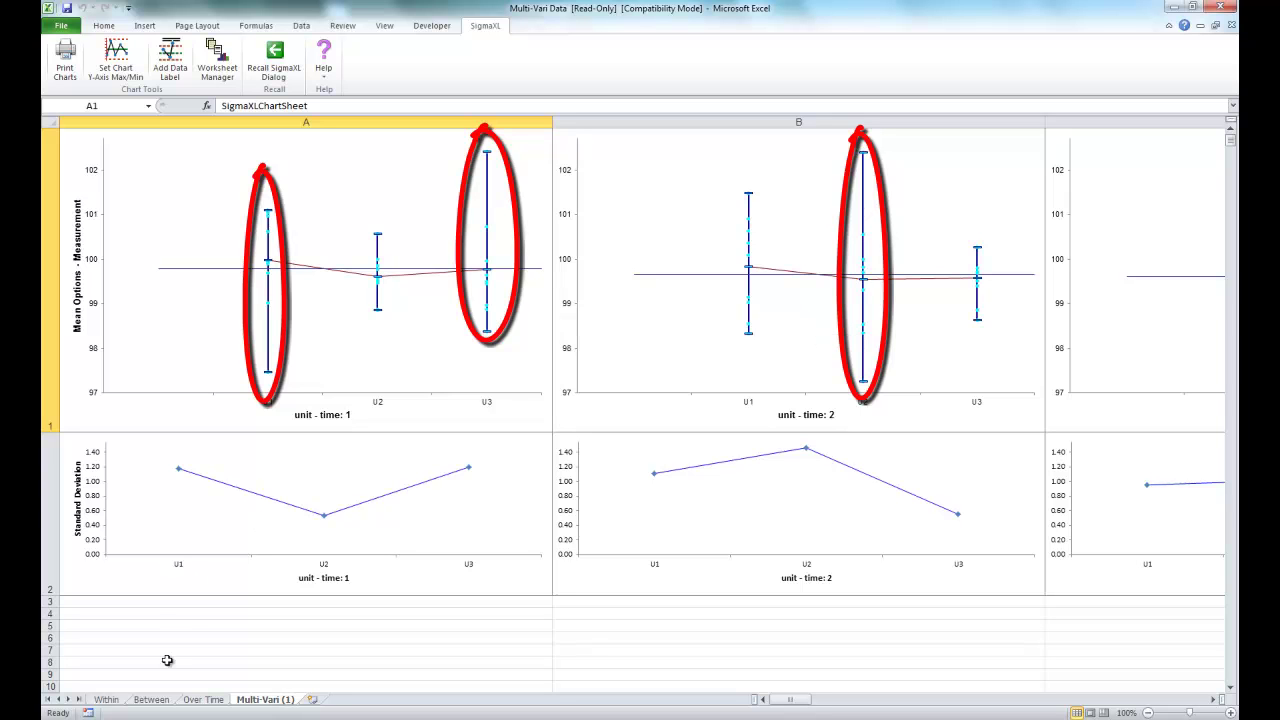
# - Create a Multi-Vari chart from the Between sheet's data with Measurement as numeric response Y, unit as X1 and time as X2
pyautogui.click(151, 699)
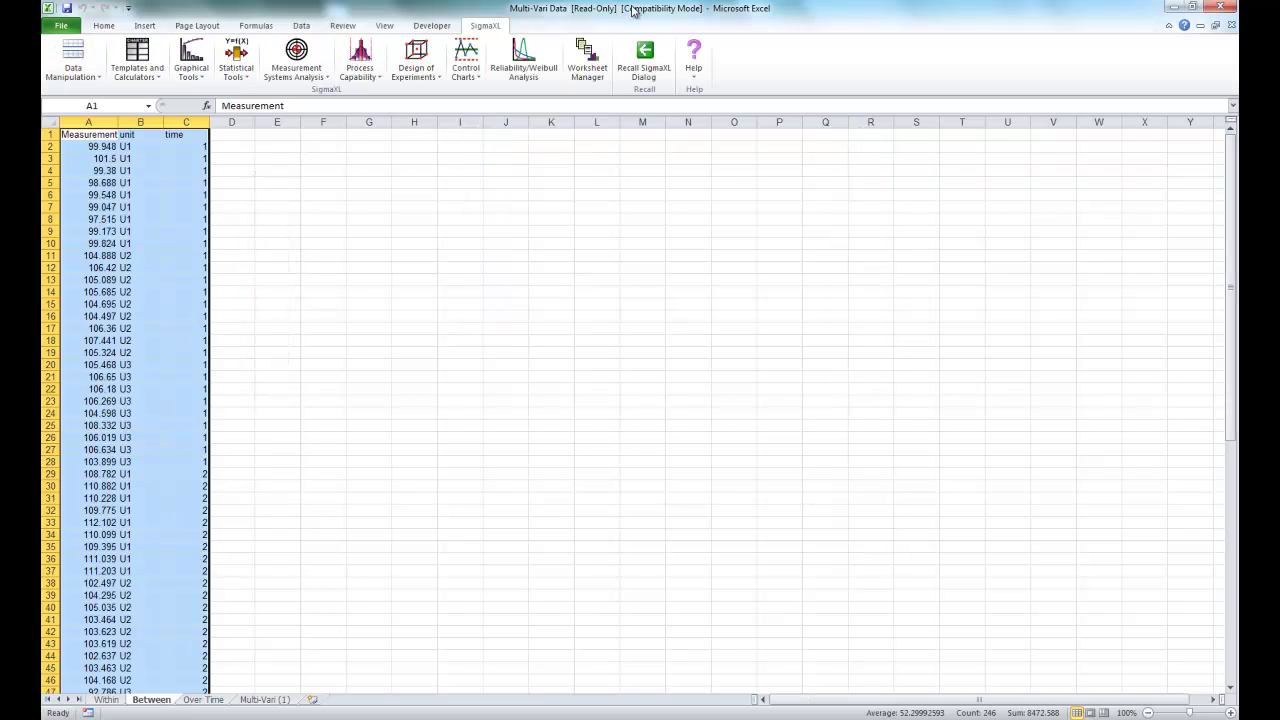
pyautogui.click(193, 62)
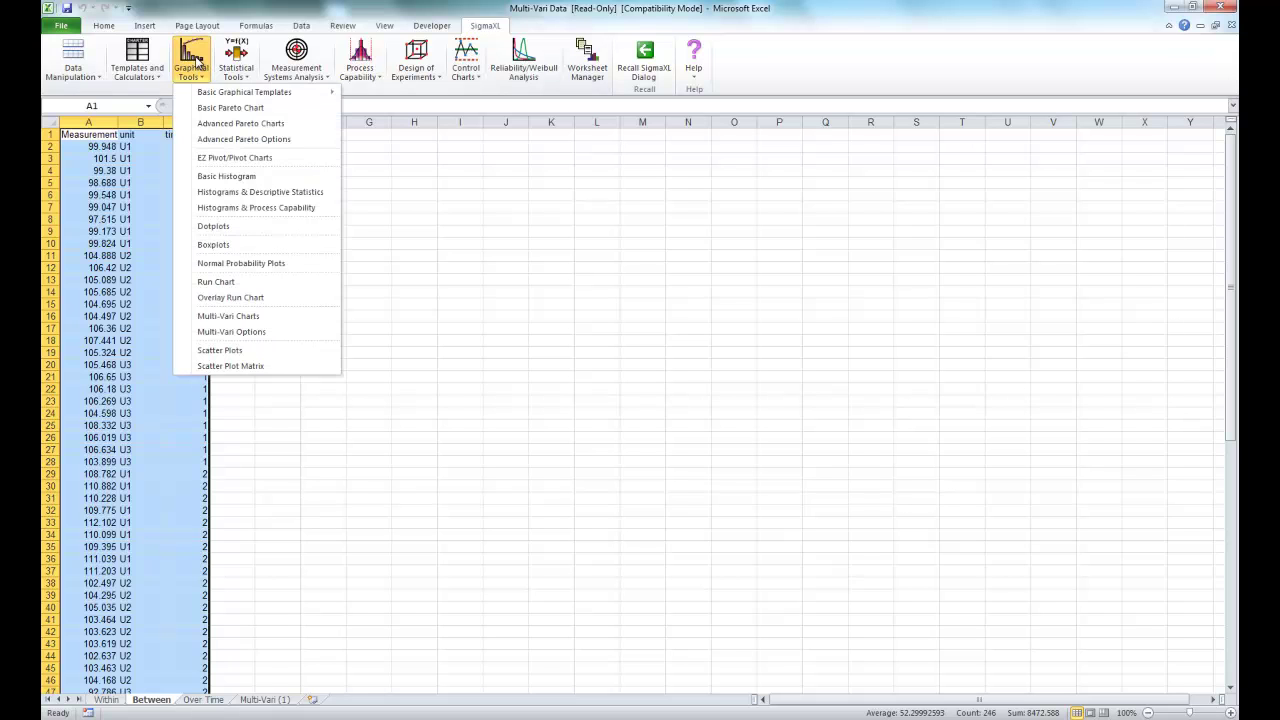
pyautogui.click(266, 322)
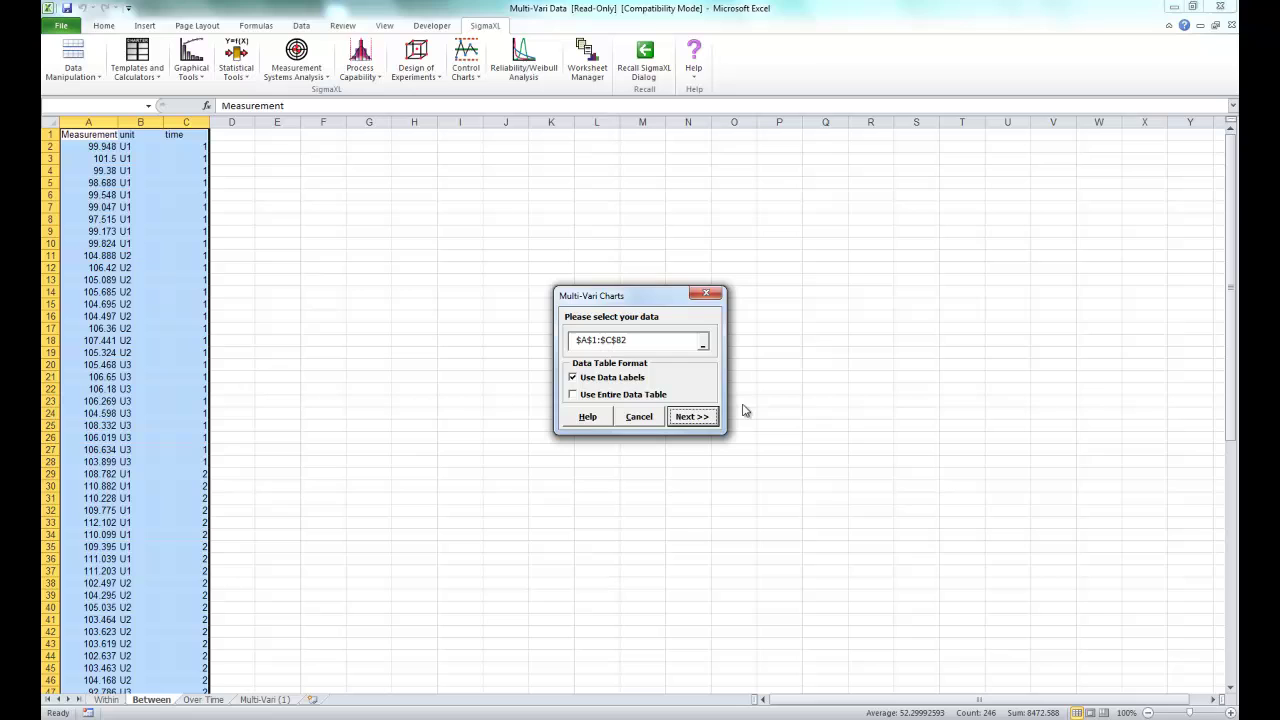
pyautogui.click(703, 422)
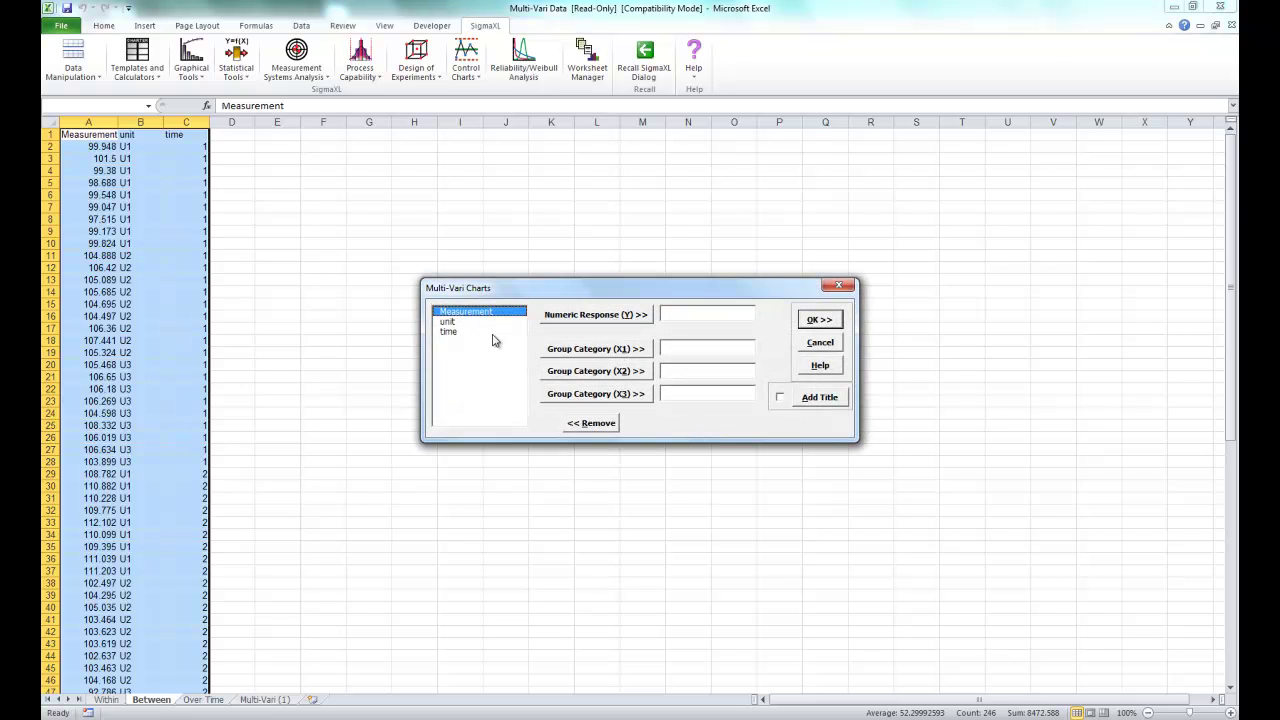
pyautogui.click(592, 319)
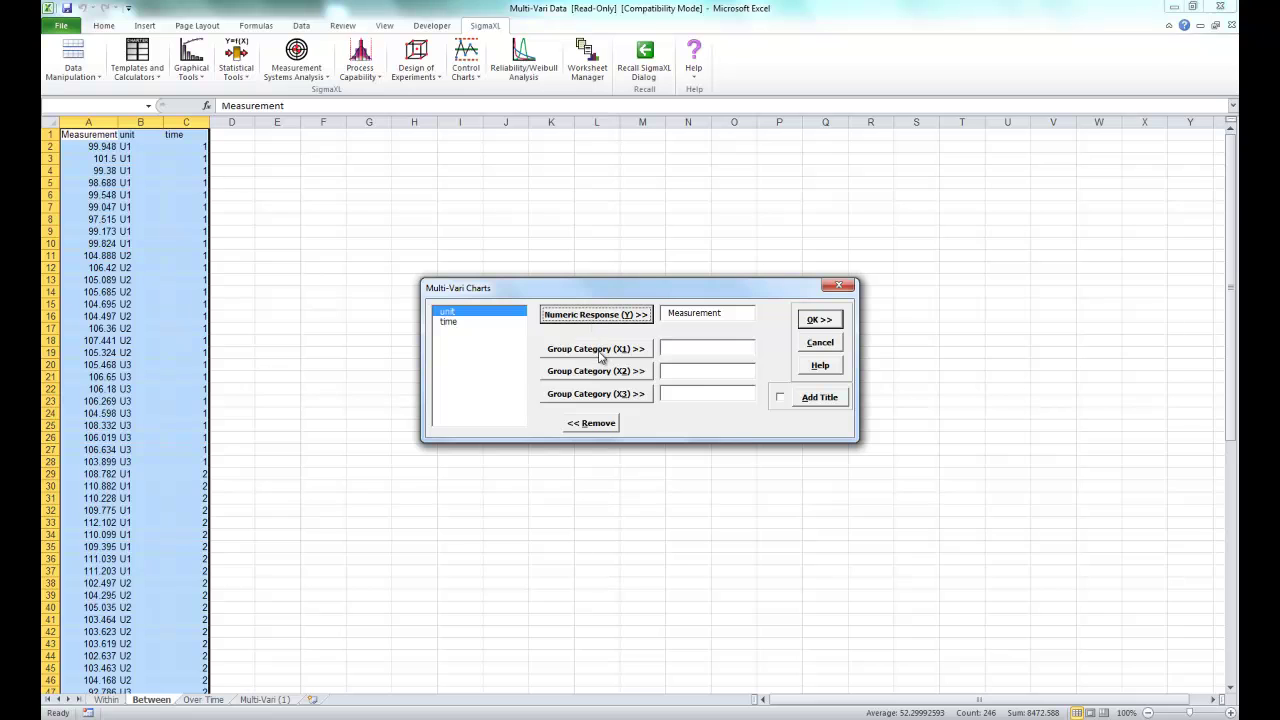
pyautogui.click(599, 354)
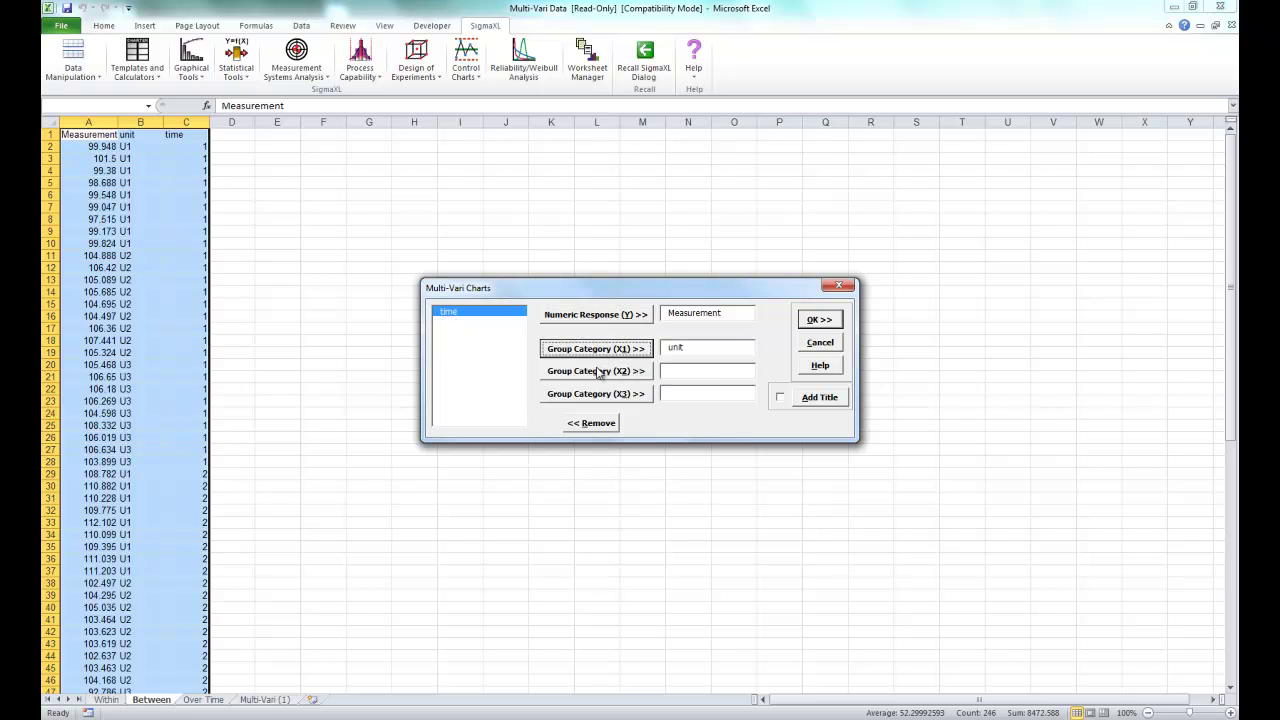
pyautogui.click(601, 372)
pyautogui.click(820, 321)
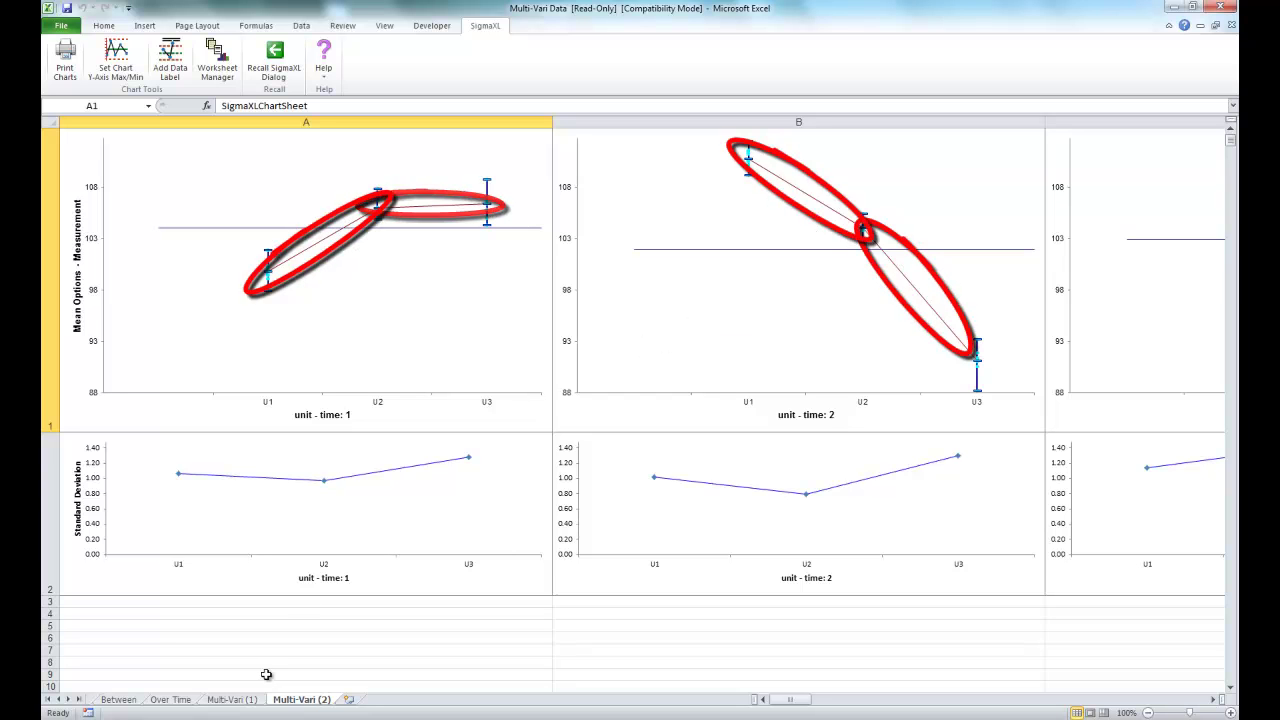
# - Create a Multi-Vari chart from the Over Time sheet's data with Measurement as numeric response Y, unit as X1 and time as X2
pyautogui.click(170, 699)
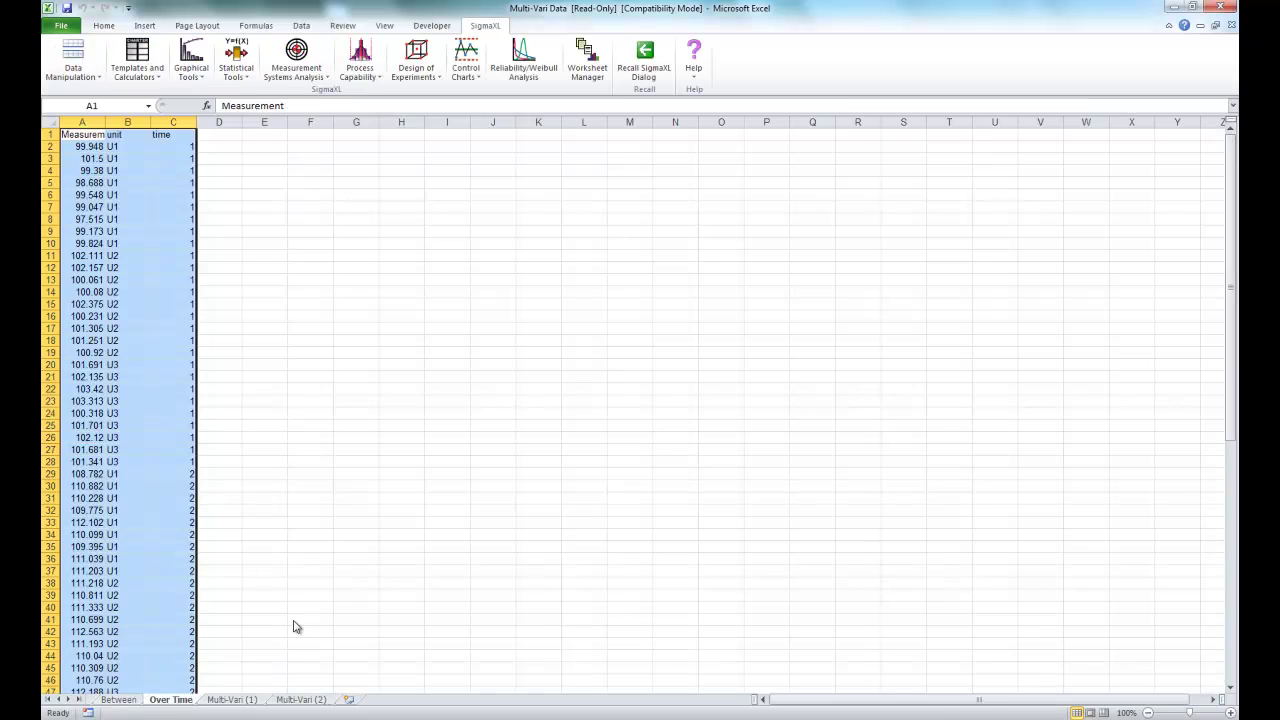
pyautogui.click(192, 65)
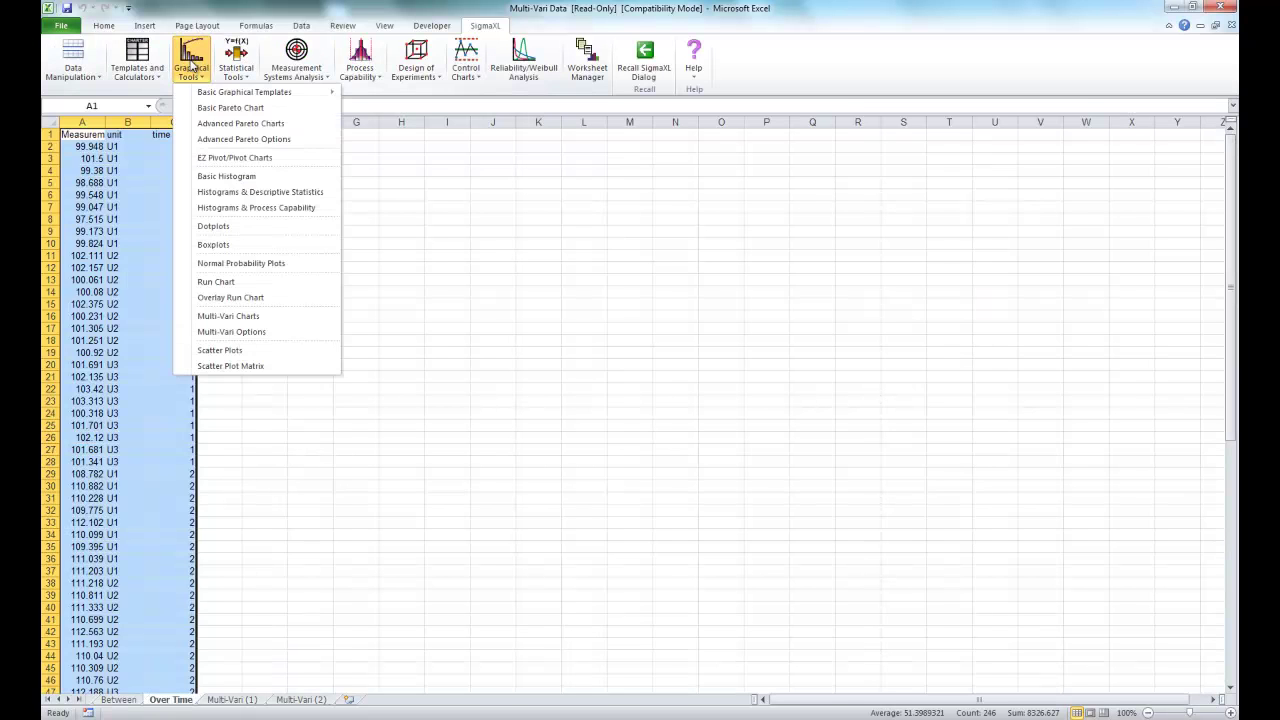
pyautogui.click(265, 320)
pyautogui.click(693, 416)
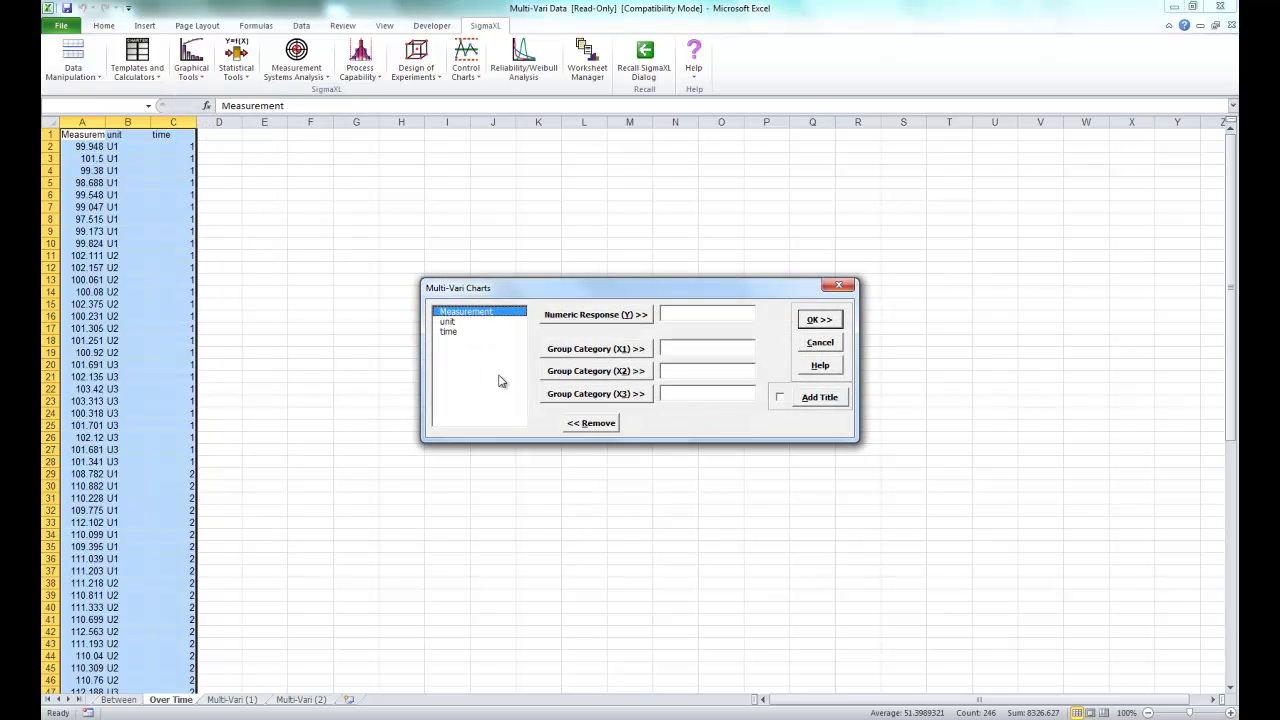
pyautogui.click(593, 314)
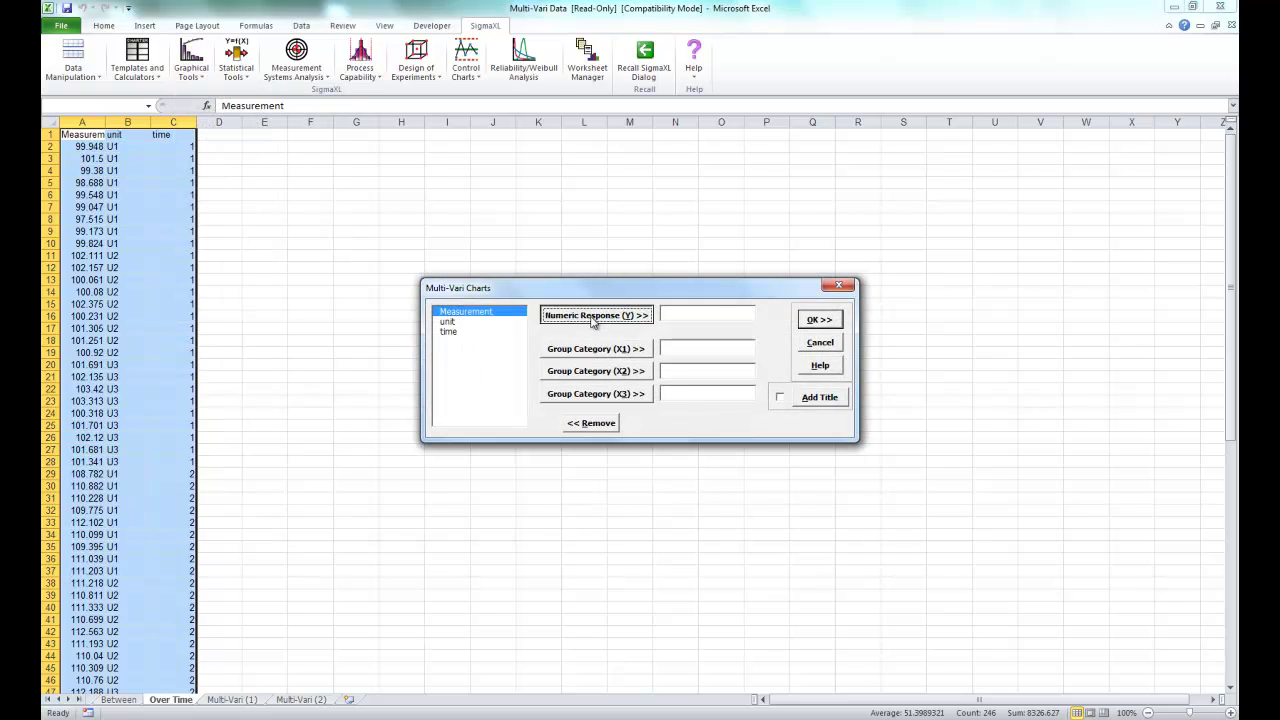
pyautogui.click(597, 349)
pyautogui.click(584, 372)
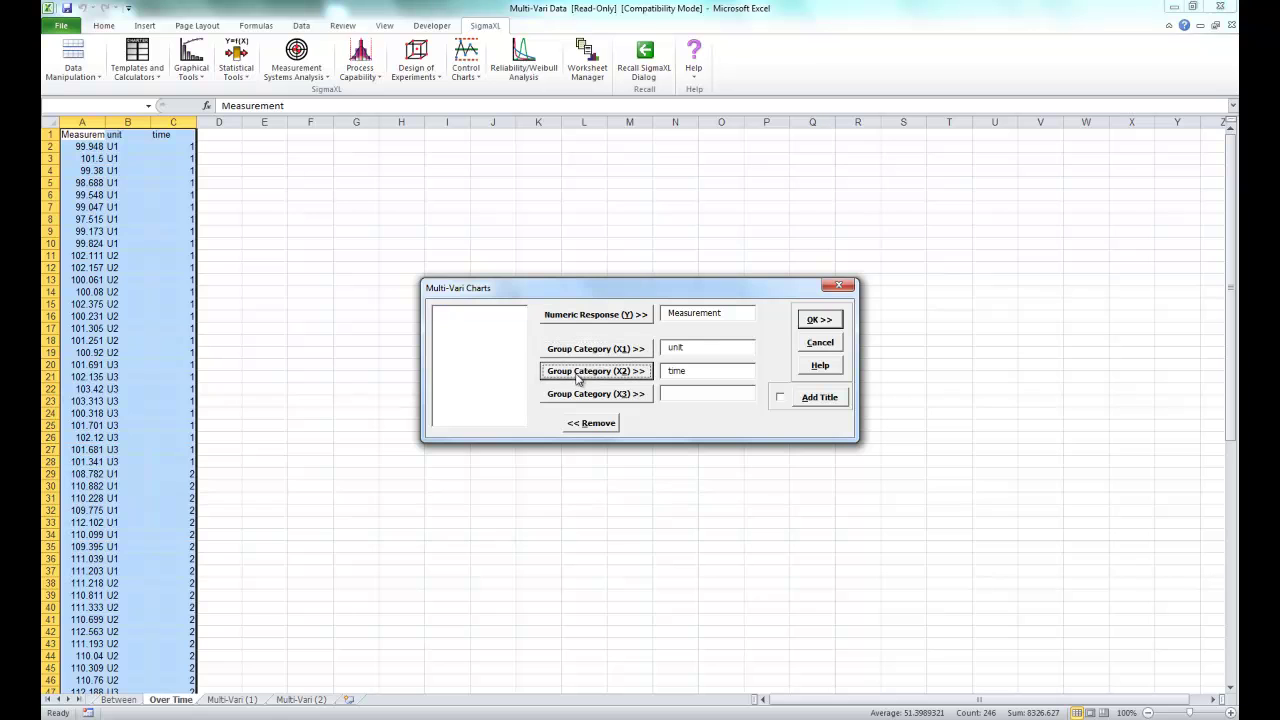
pyautogui.click(819, 321)
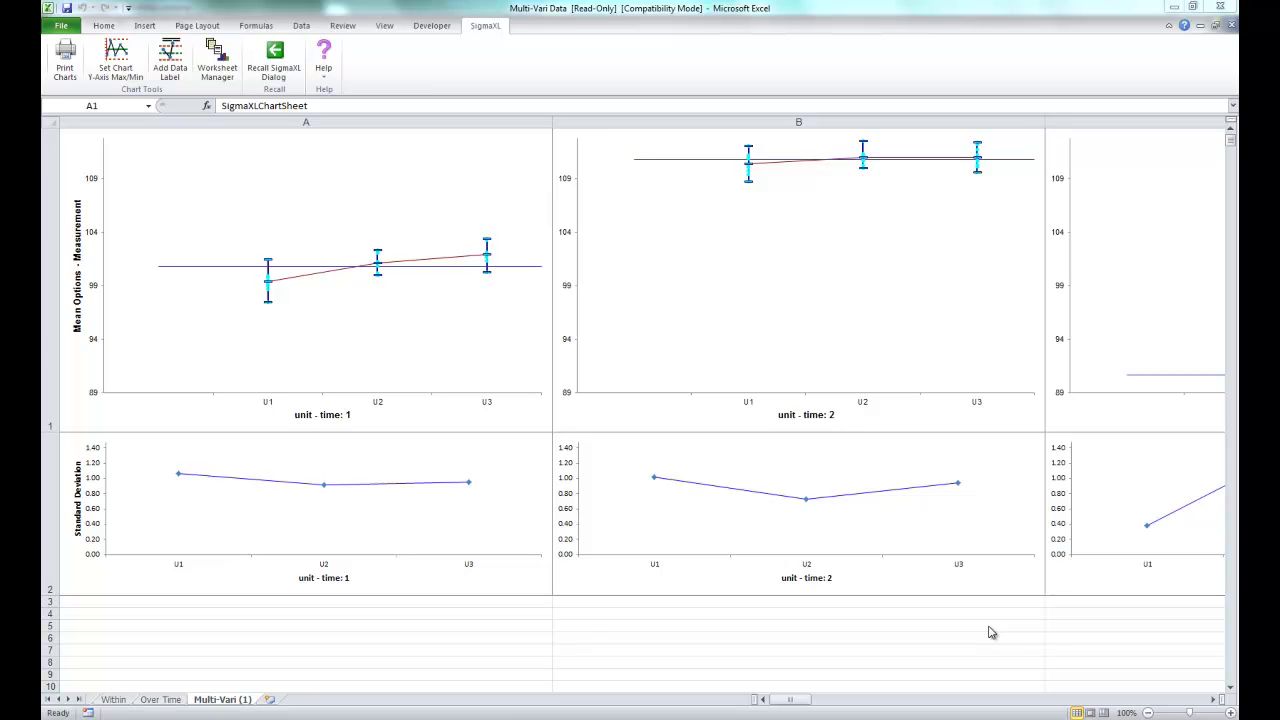
# - Return to the Within sheet and open the Customer Data sample workbook
pyautogui.click(45, 700)
pyautogui.click(106, 699)
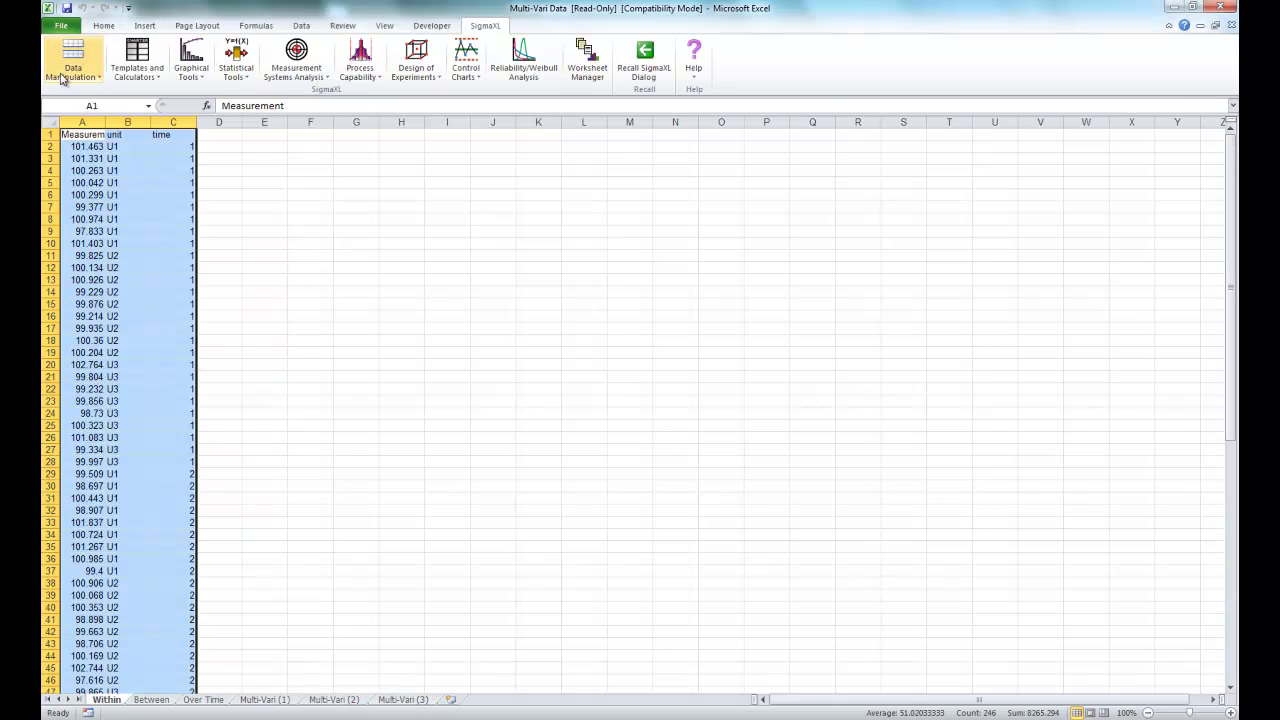
pyautogui.click(60, 25)
pyautogui.click(78, 86)
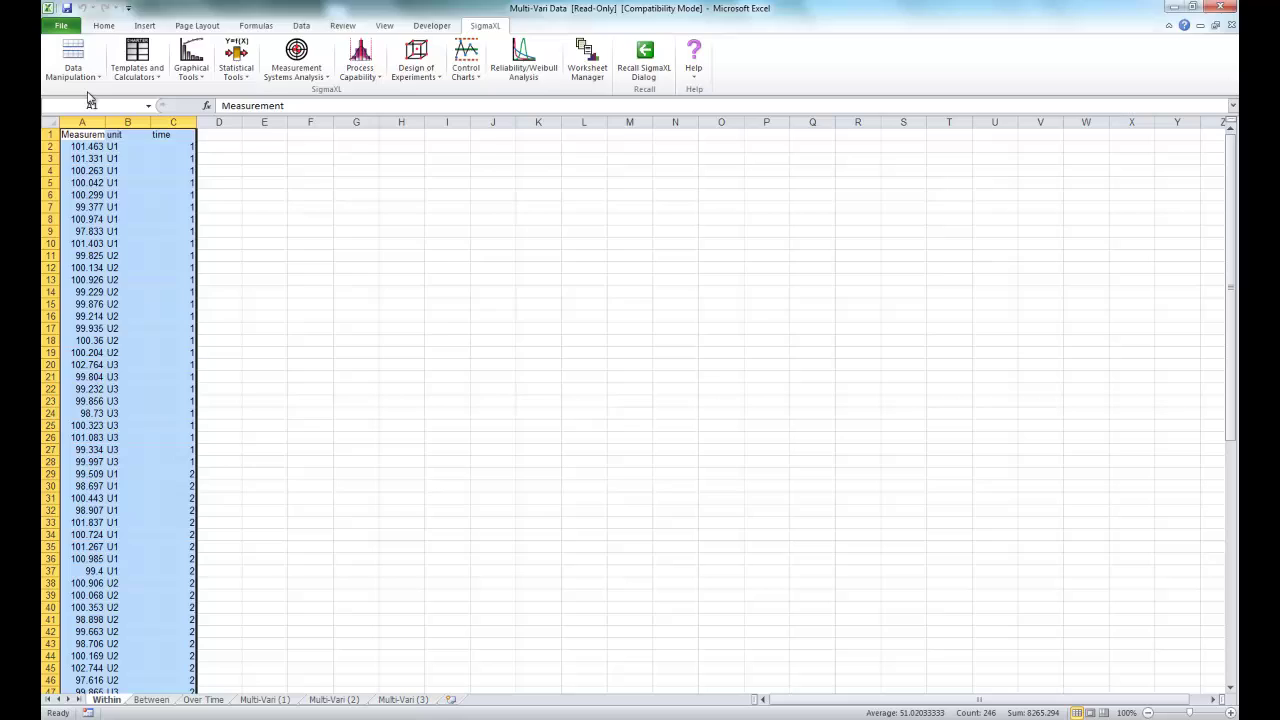
pyautogui.click(302, 217)
pyautogui.click(526, 356)
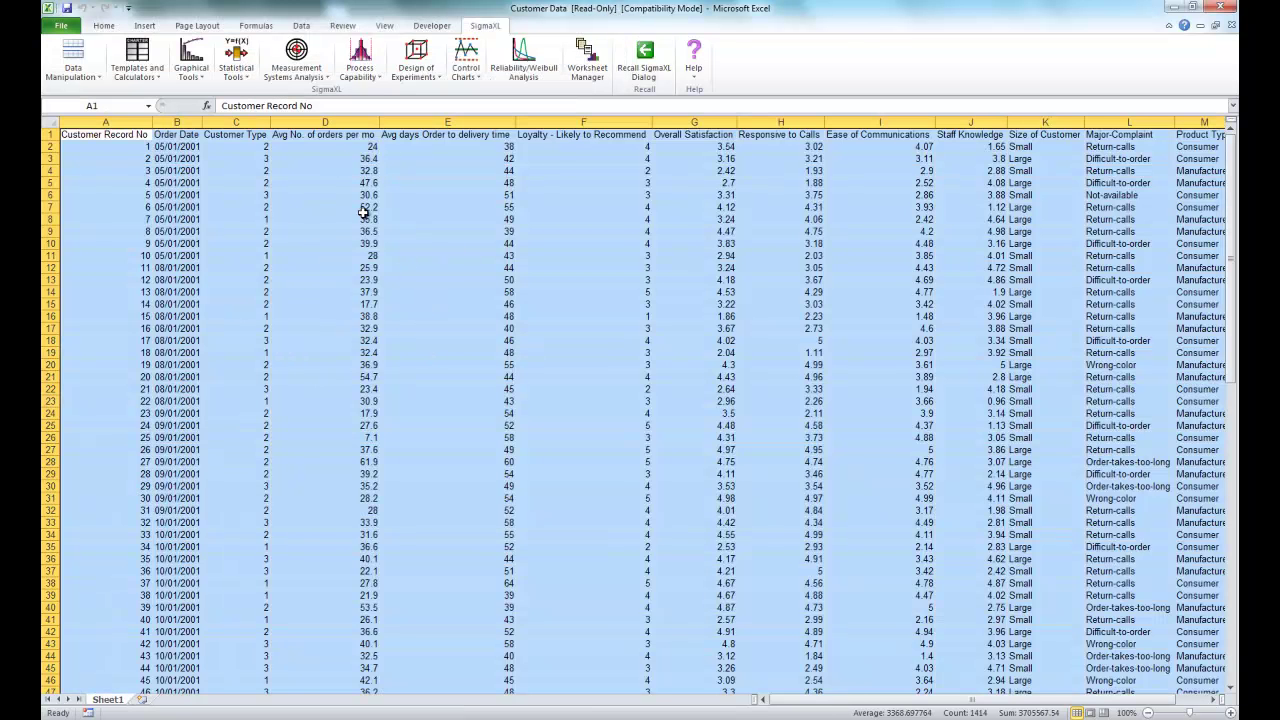
# - Start a Multi-Vari chart from the customer data range A1:N101 with data labels, using Overall Satisfaction as numeric response Y
pyautogui.click(197, 61)
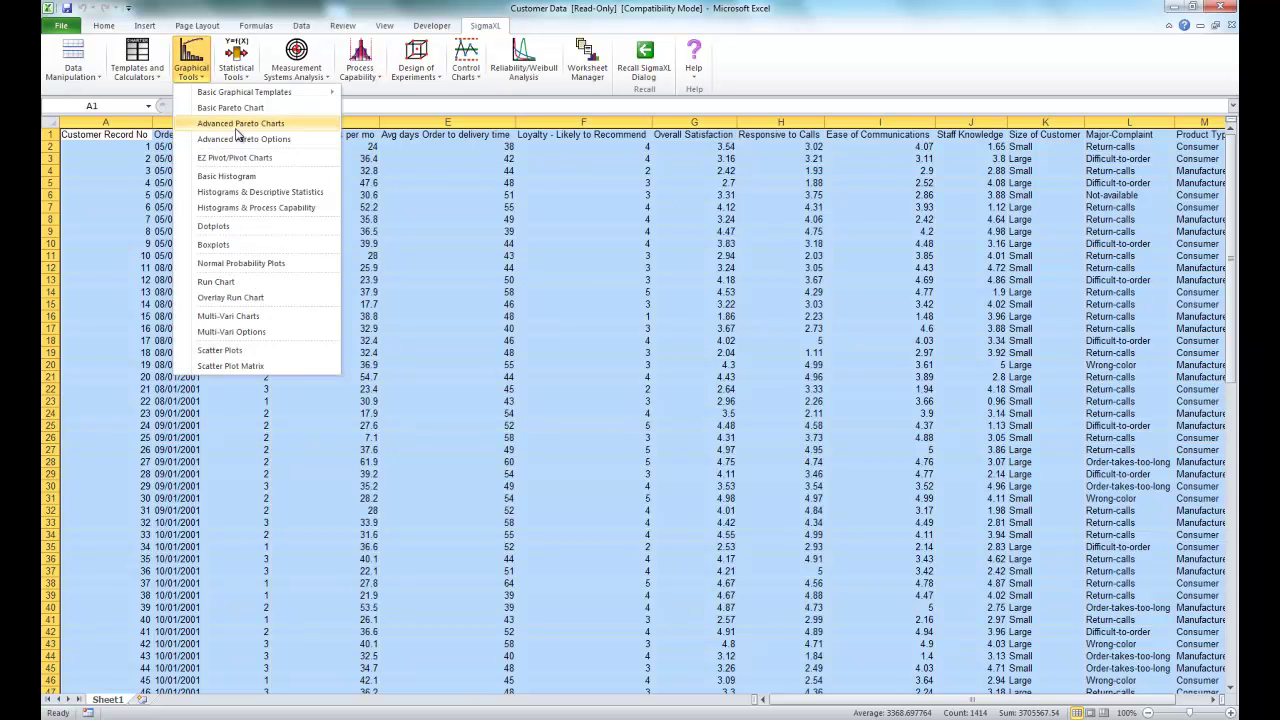
pyautogui.click(230, 316)
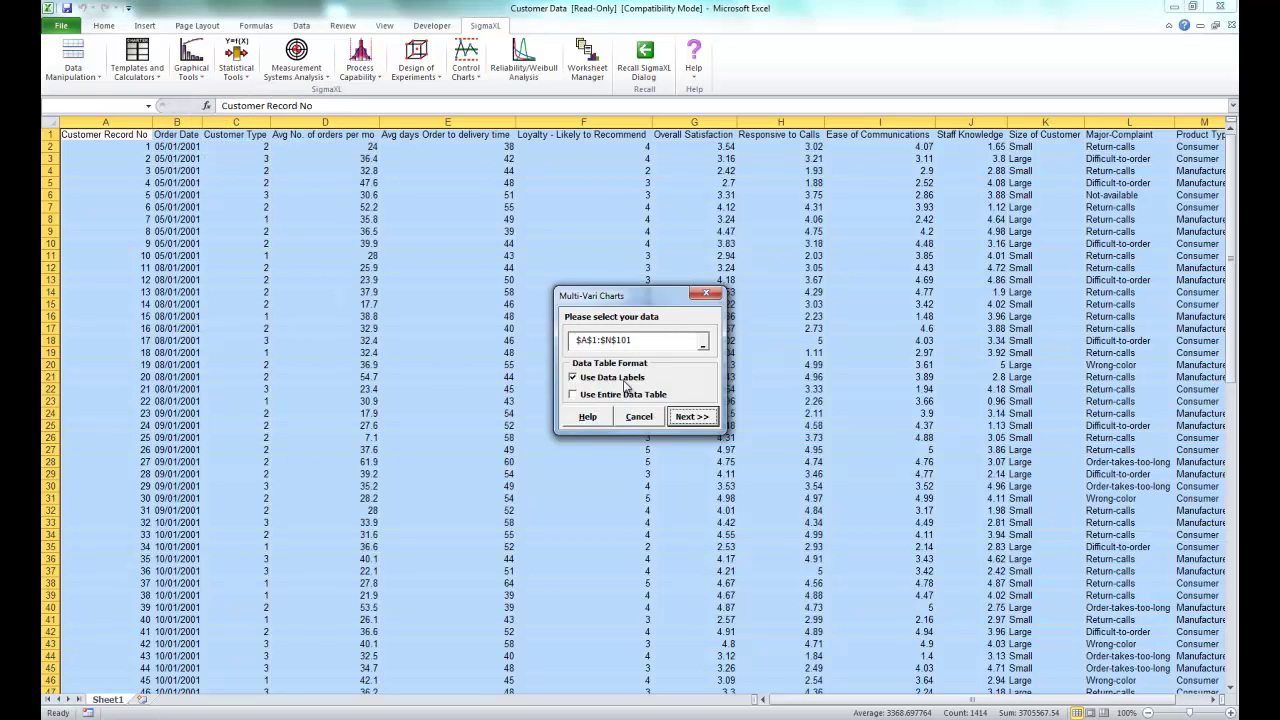
pyautogui.click(691, 416)
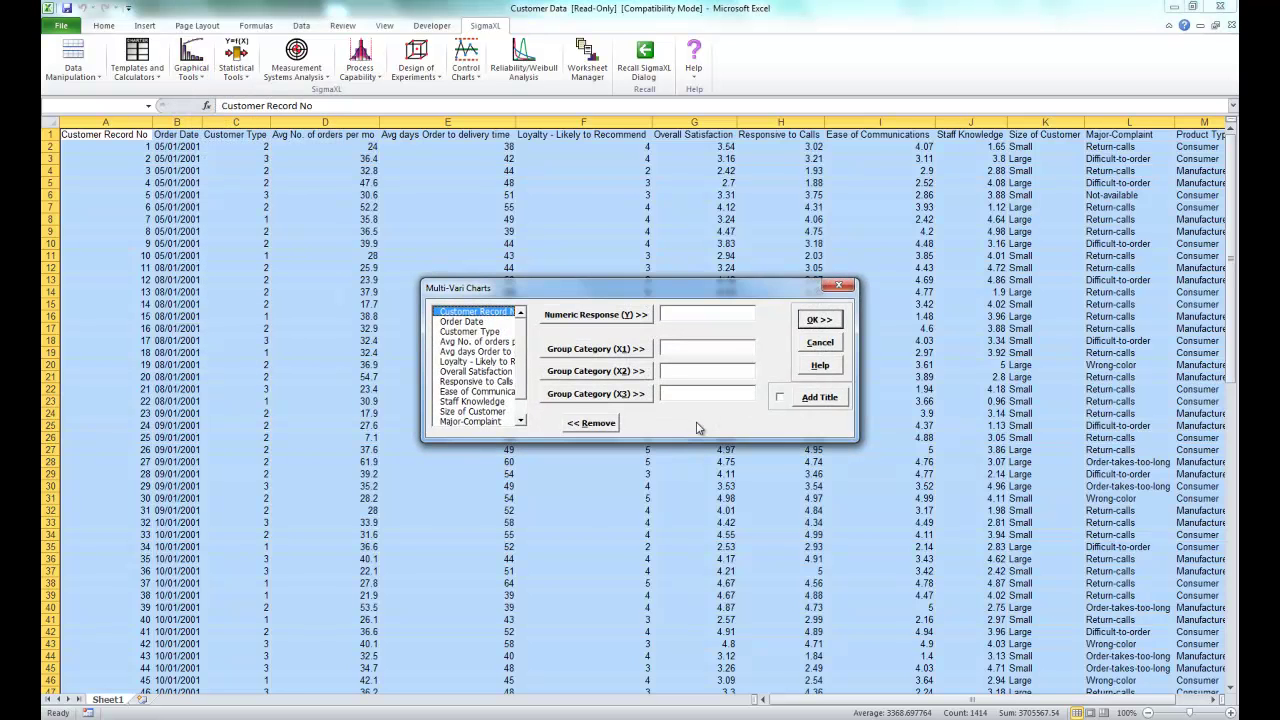
pyautogui.moveTo(602, 292); pyautogui.dragTo(577, 271)
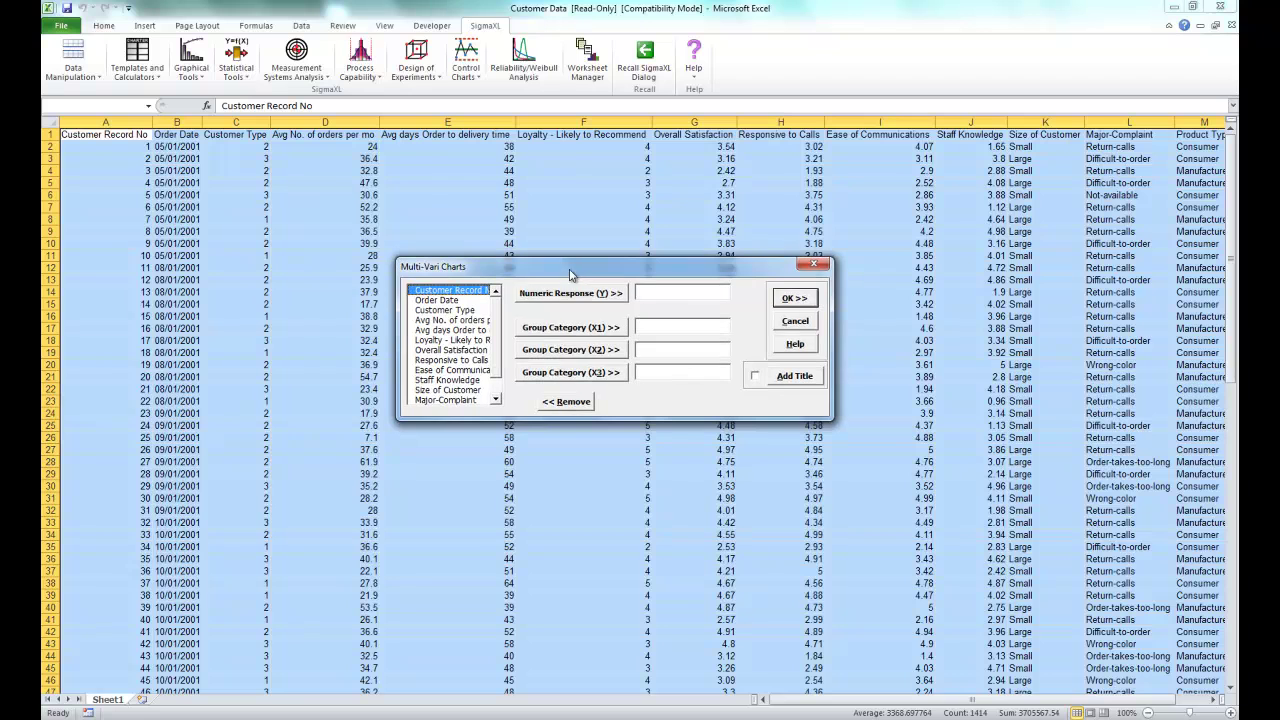
pyautogui.click(464, 350)
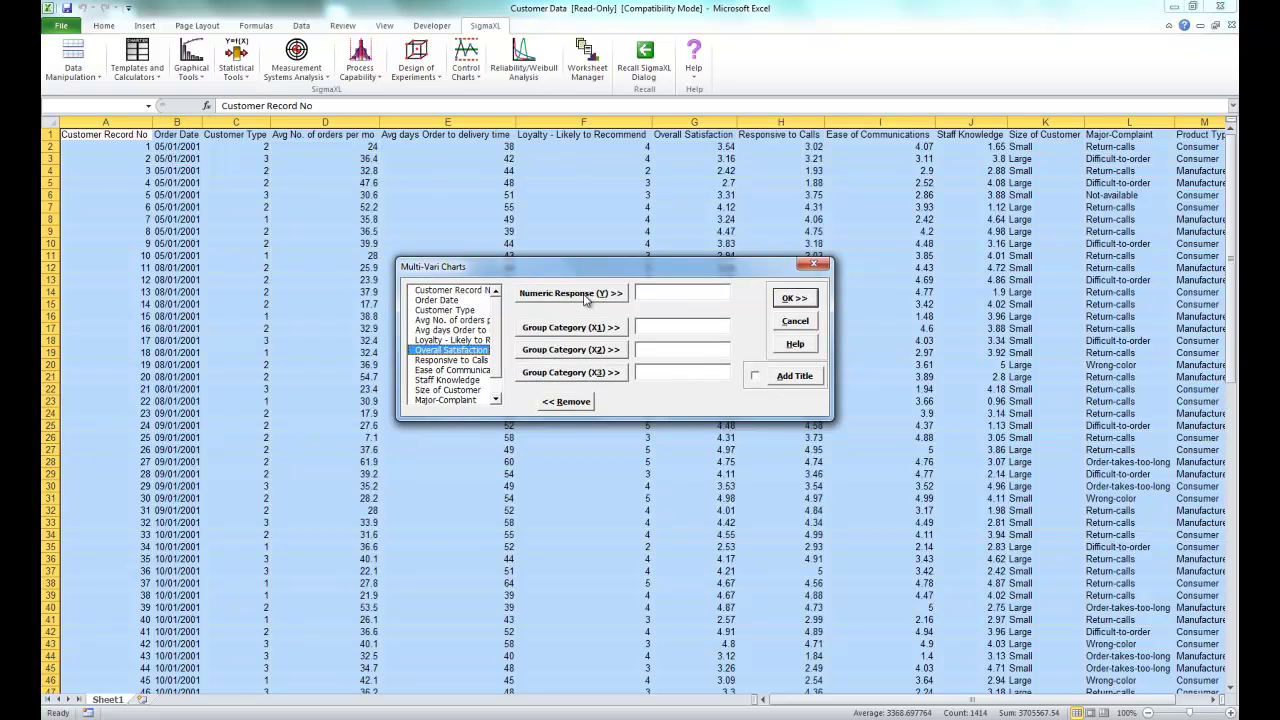
pyautogui.click(586, 295)
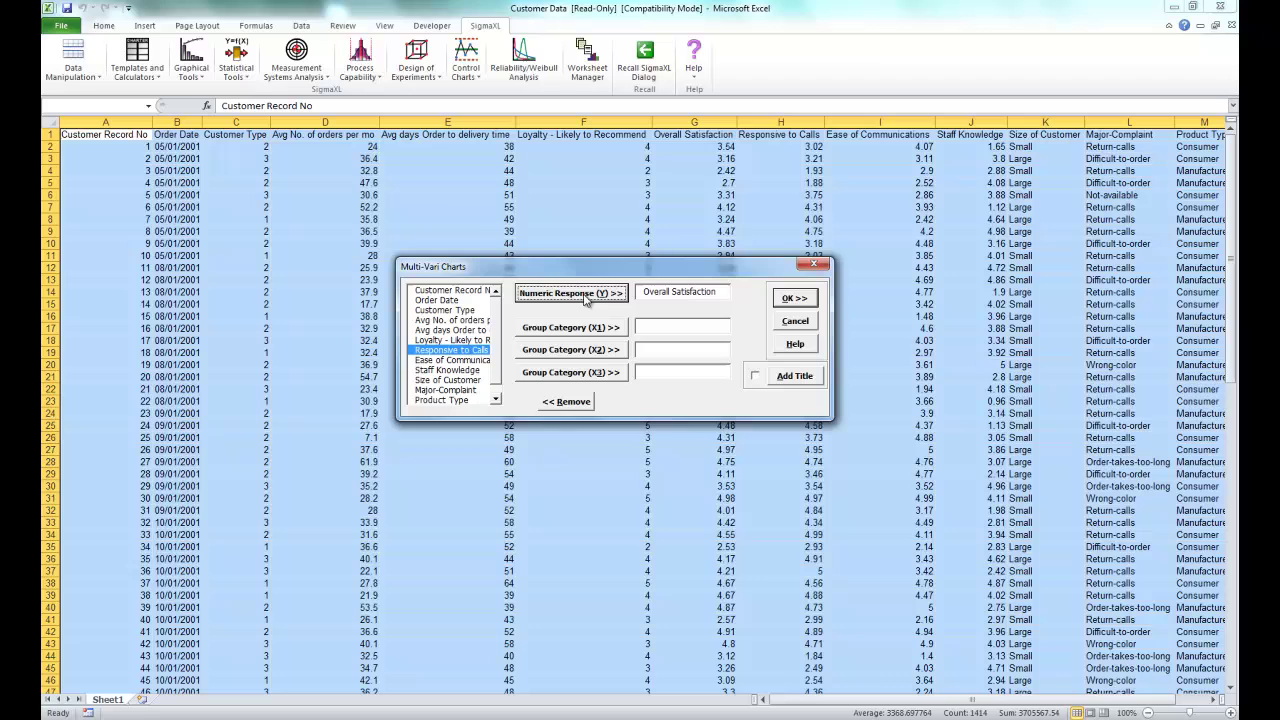
# - Assign Customer Type as X1, Size of Customer as X2 and Product Type as X3, and generate the Multi-Vari charts
pyautogui.click(460, 311)
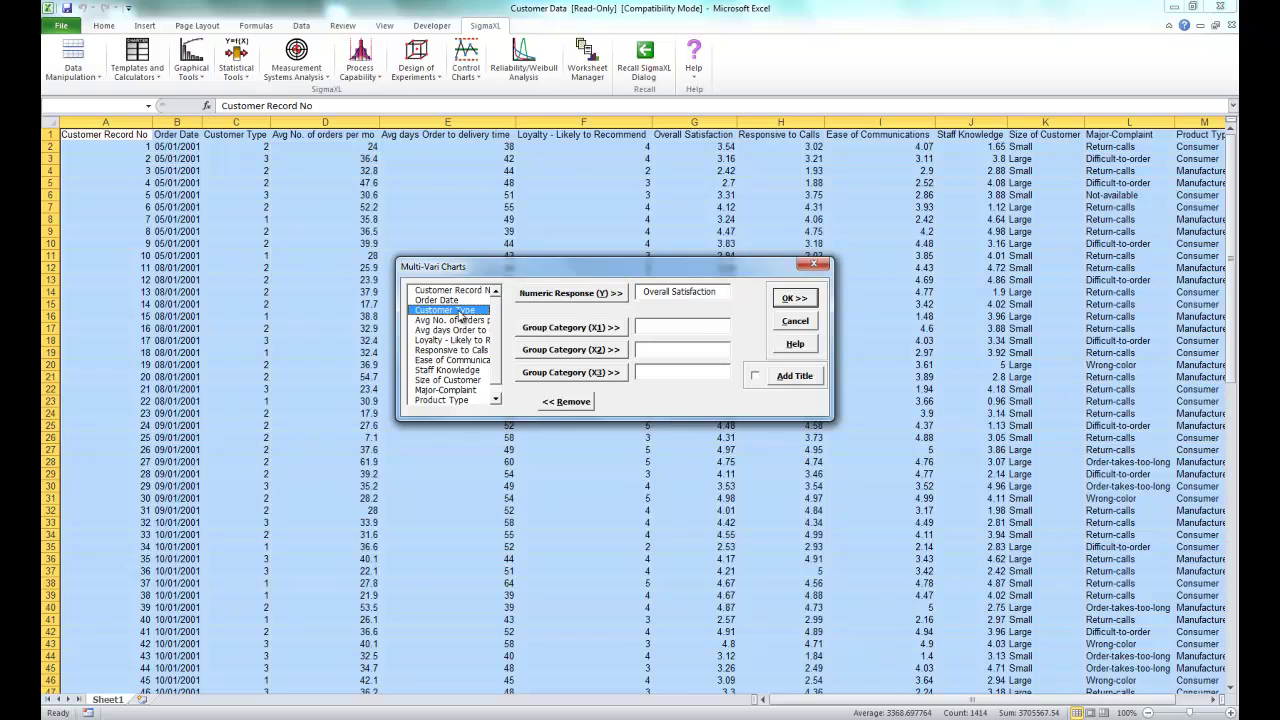
pyautogui.click(571, 330)
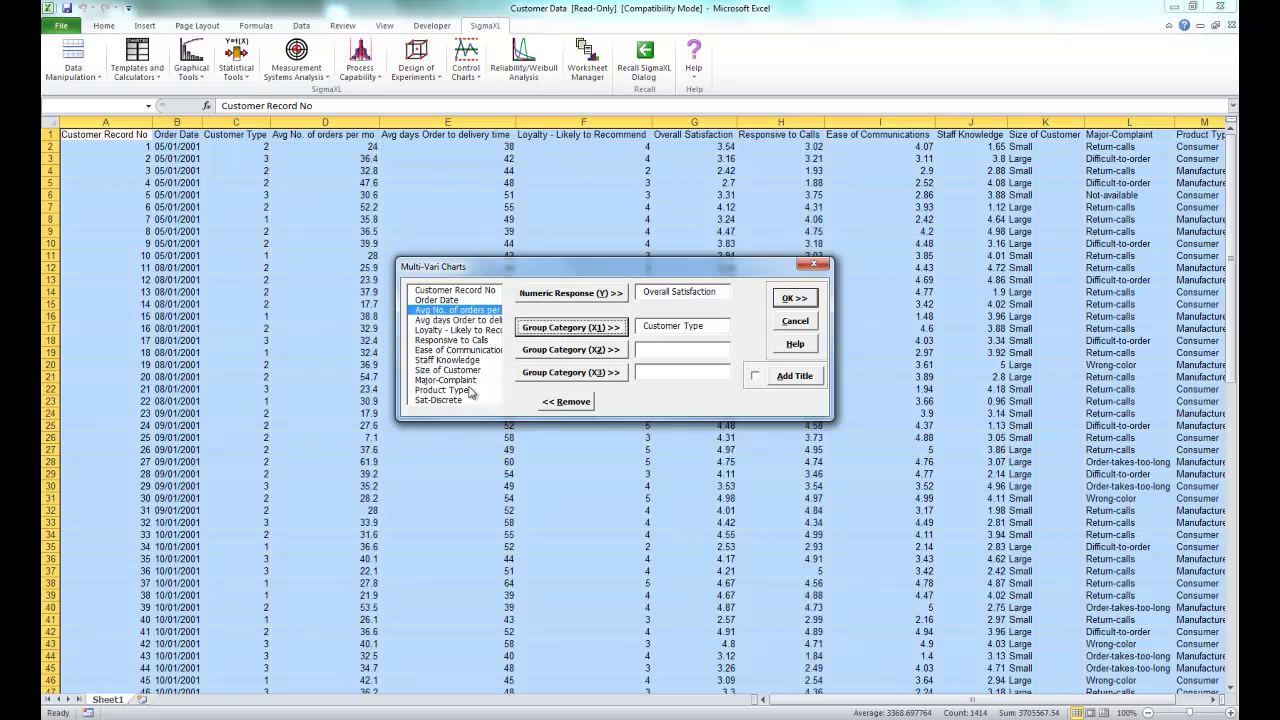
pyautogui.click(466, 370)
pyautogui.click(568, 350)
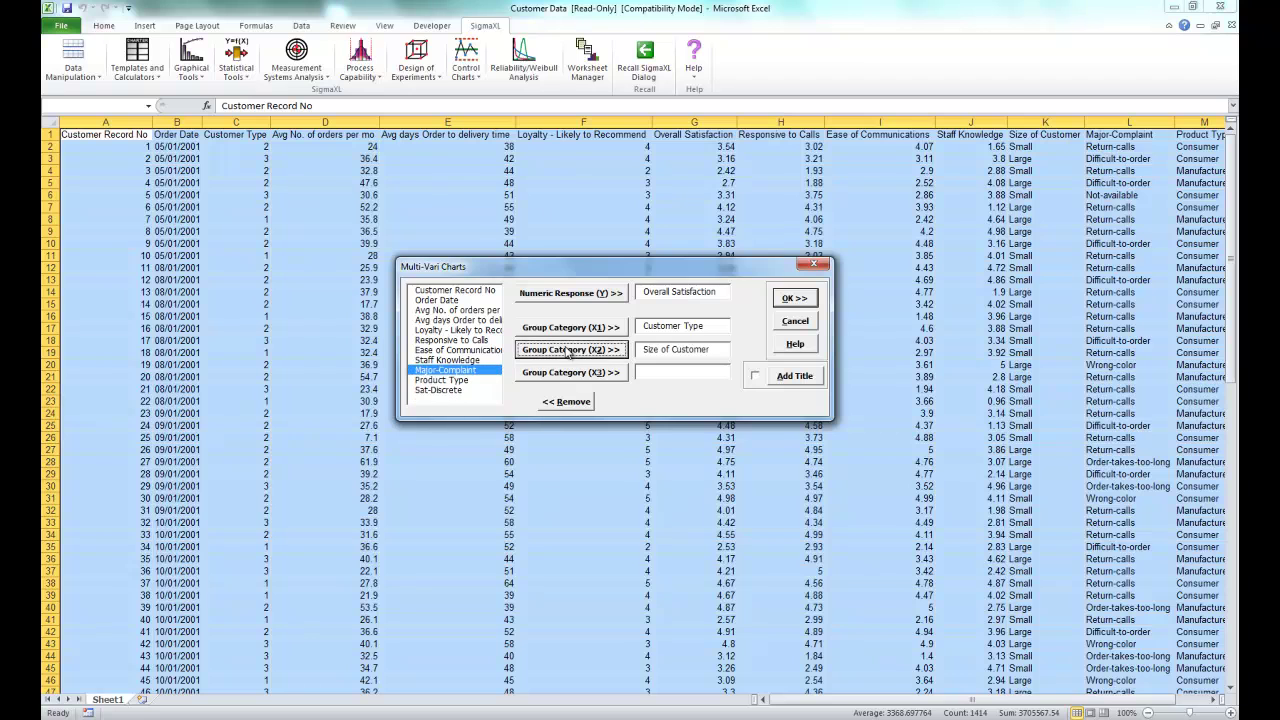
pyautogui.click(476, 381)
pyautogui.click(578, 374)
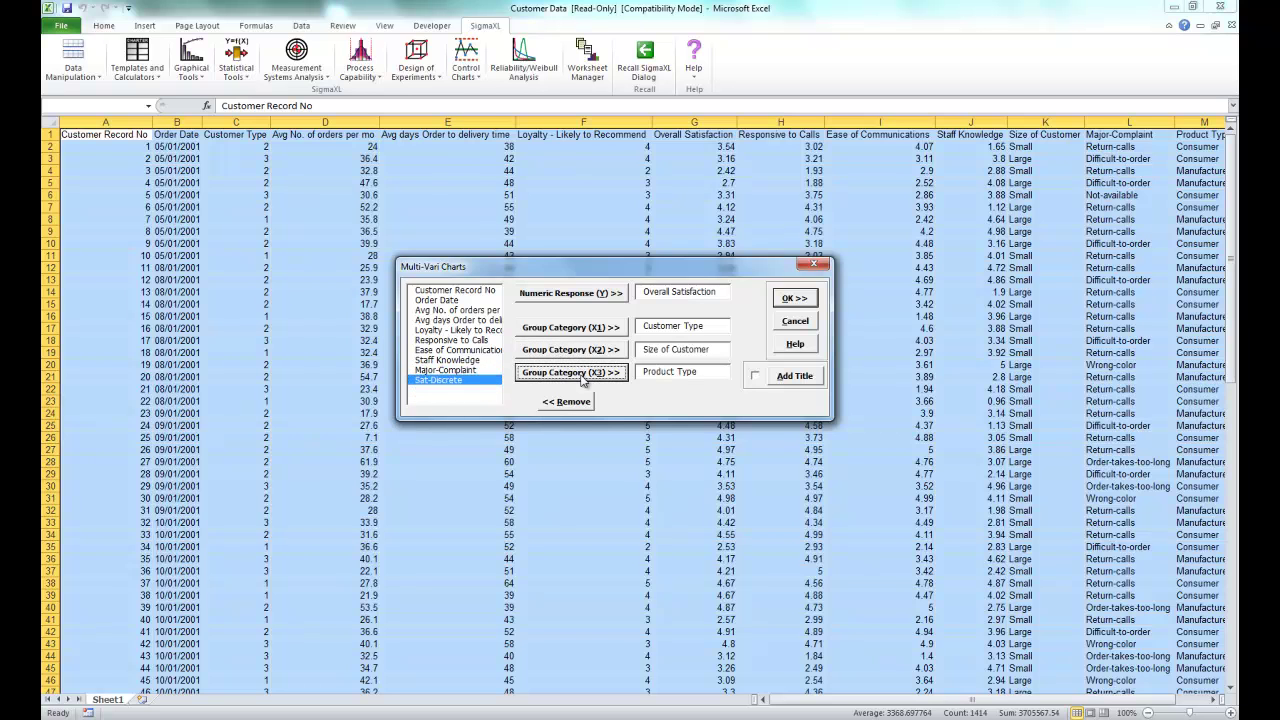
pyautogui.click(804, 300)
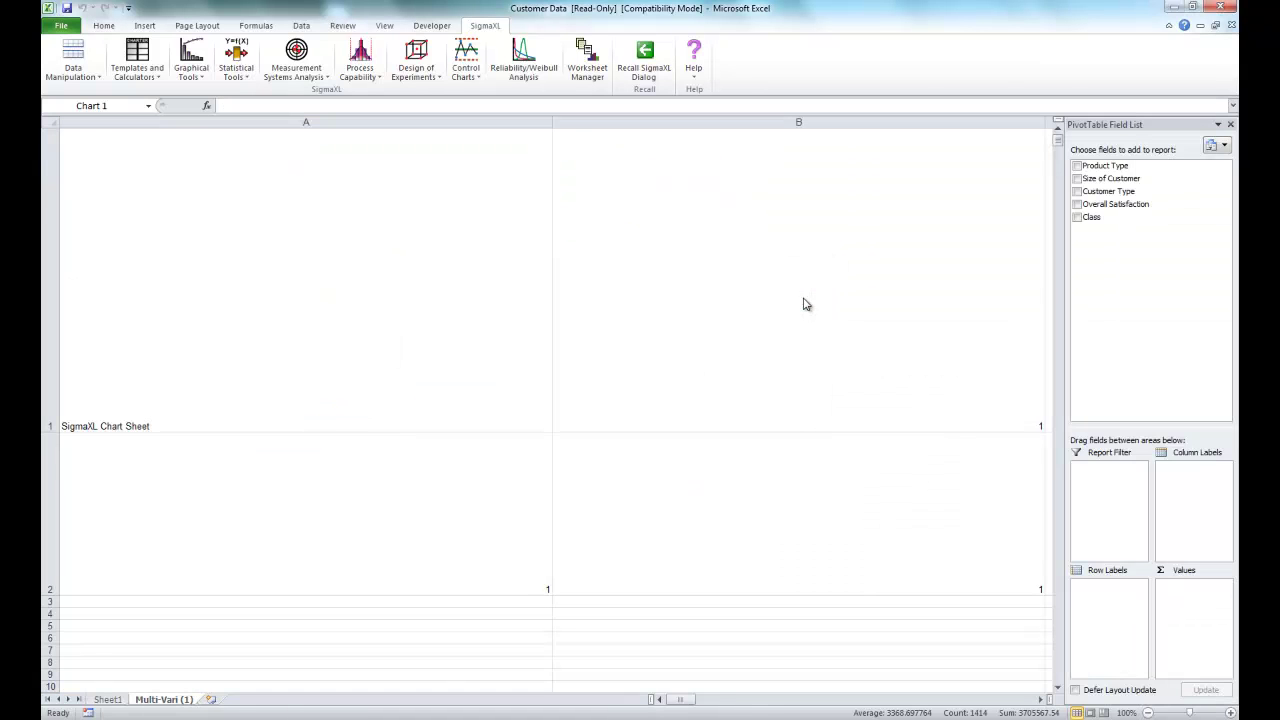
# - Set the Multi-Vari sheet's zoom to 60% to examine the satisfaction charts for all customer size and product type combinations
pyautogui.click(1149, 712)
pyautogui.click(1149, 712)
pyautogui.click(1149, 712)
pyautogui.click(1149, 712)
pyautogui.click(1149, 712)
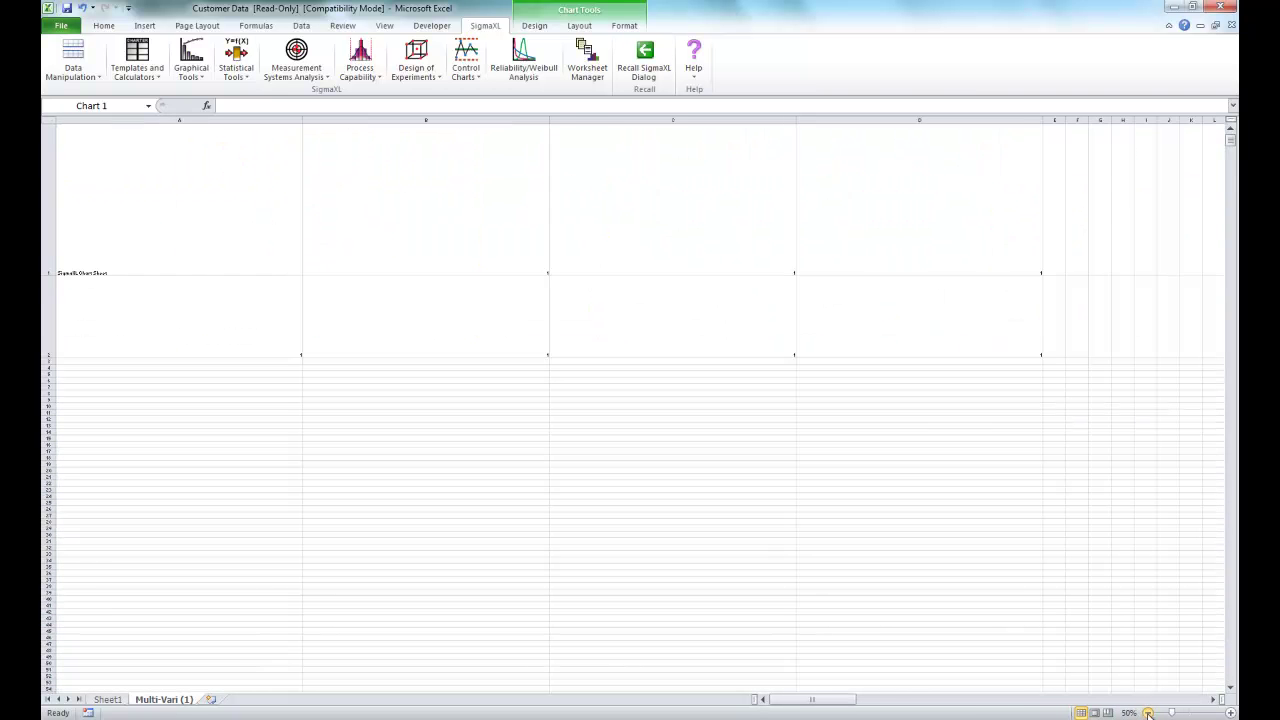
pyautogui.click(1231, 712)
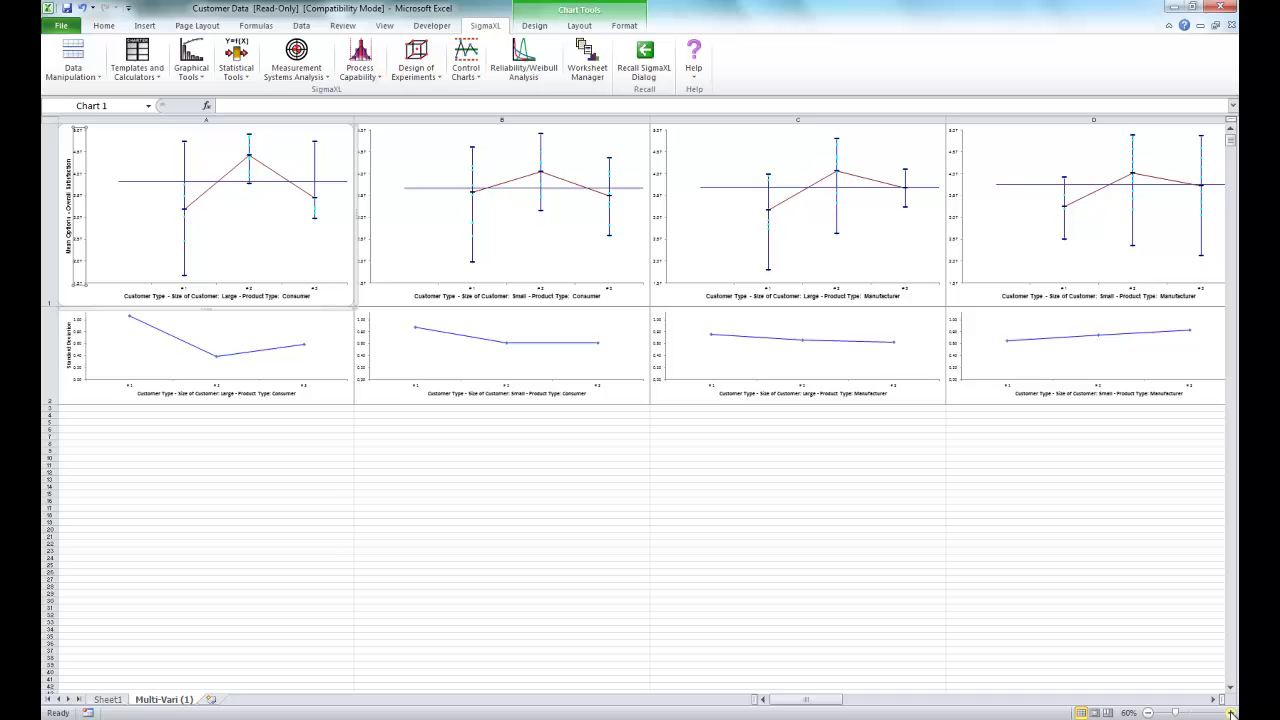